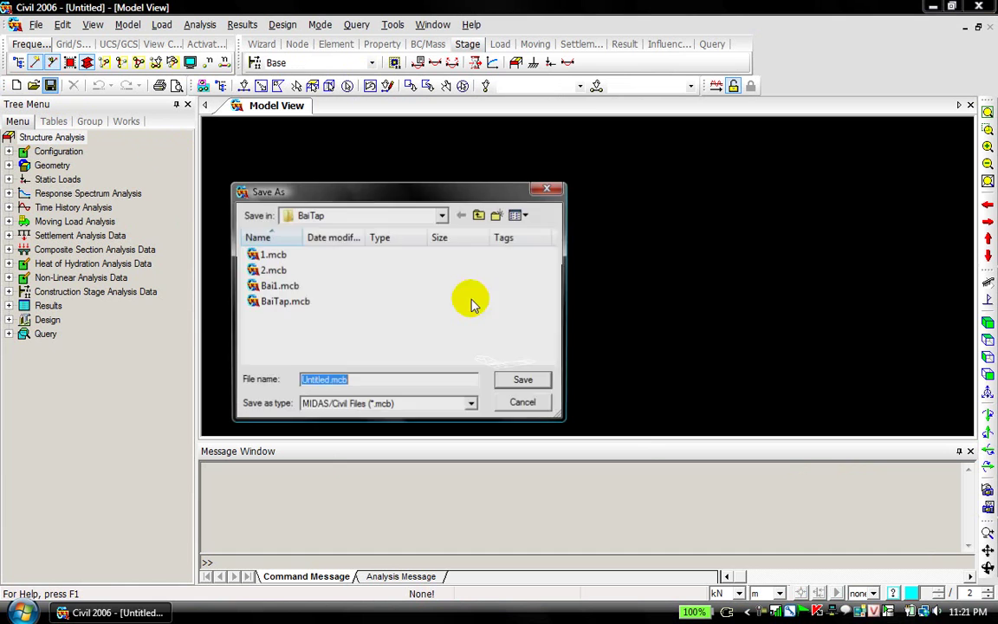
Save the model as 1 in the BaiTap folder, replacing the existing file.
text(1)
click(517, 382)
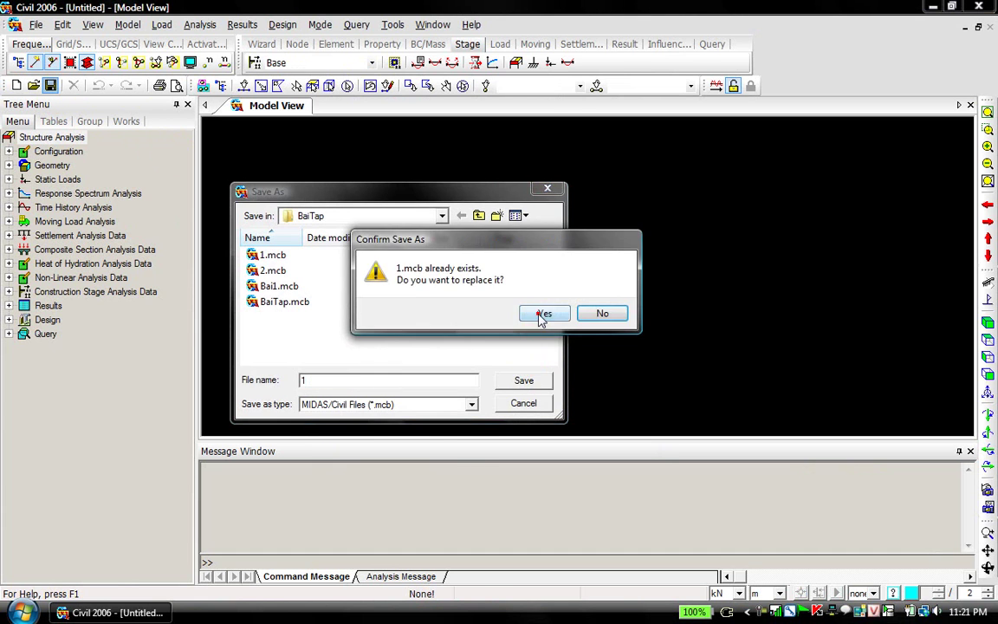
click(538, 313)
Accept the unit system with m for length, kN for force, kJ for heat and Celsius for temperature.
click(390, 25)
click(407, 42)
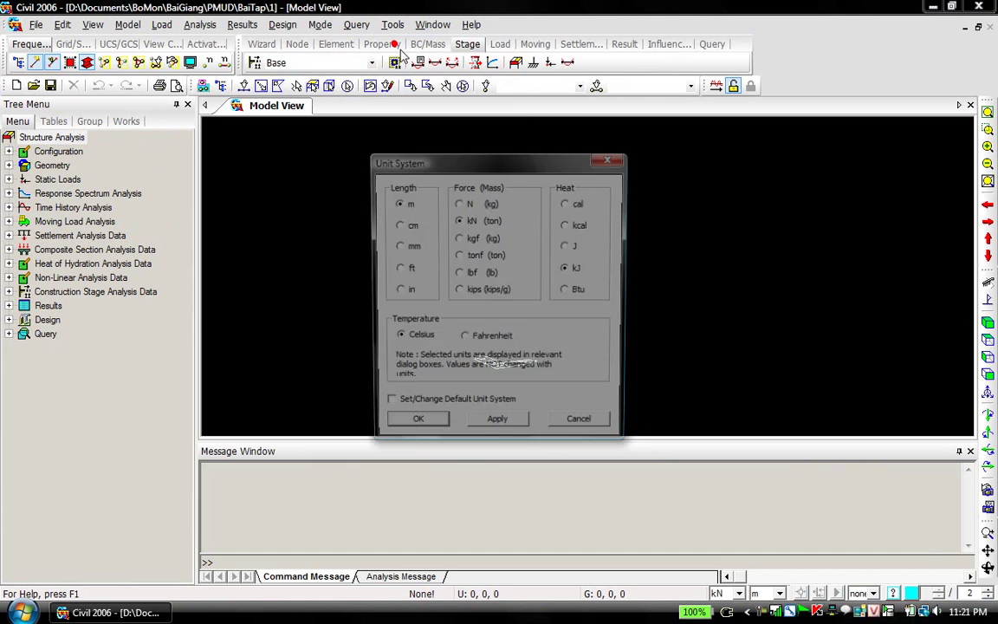
click(419, 431)
Set the structure type of the model and confirm it.
click(128, 24)
click(137, 42)
click(391, 197)
click(569, 431)
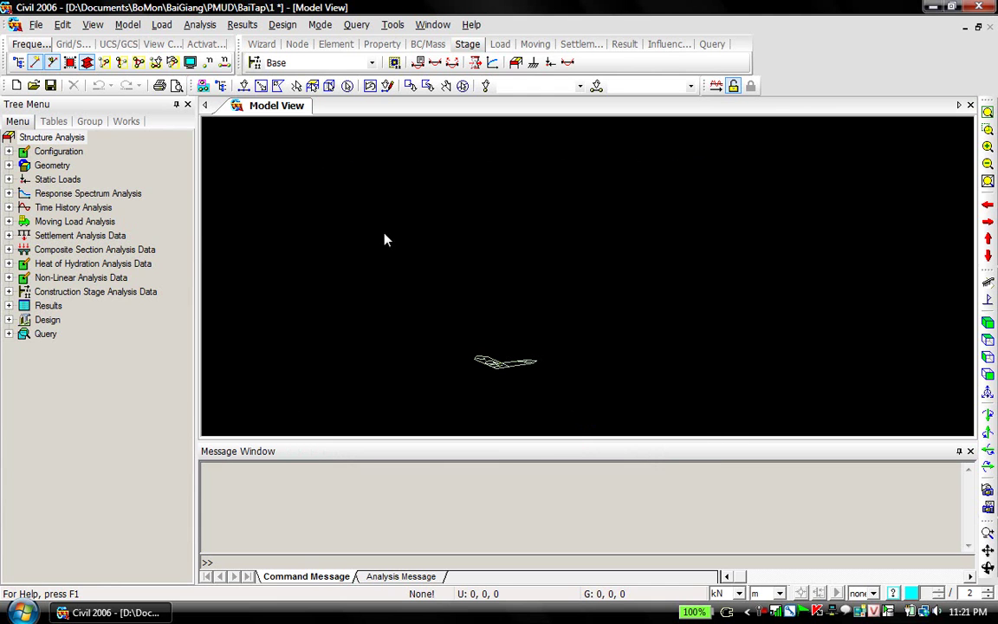
Create a node at coordinates 0, 0, 0.
click(130, 25)
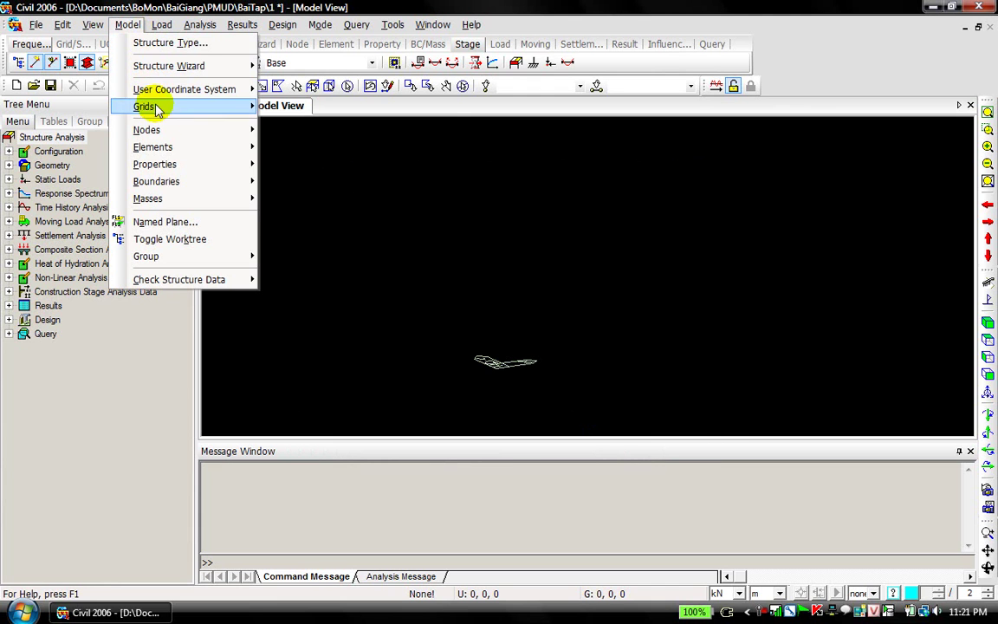
mouse_move(164, 132)
click(294, 130)
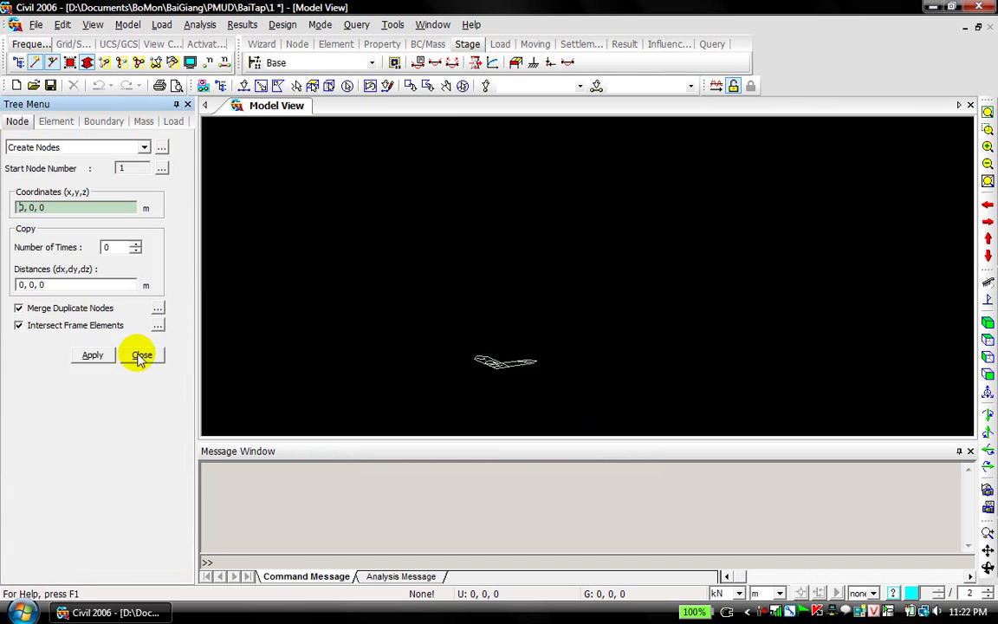
click(92, 355)
Extrude the origin node into line elements by unequal translation along the x axis with distances 20,2@15,20 m.
click(261, 85)
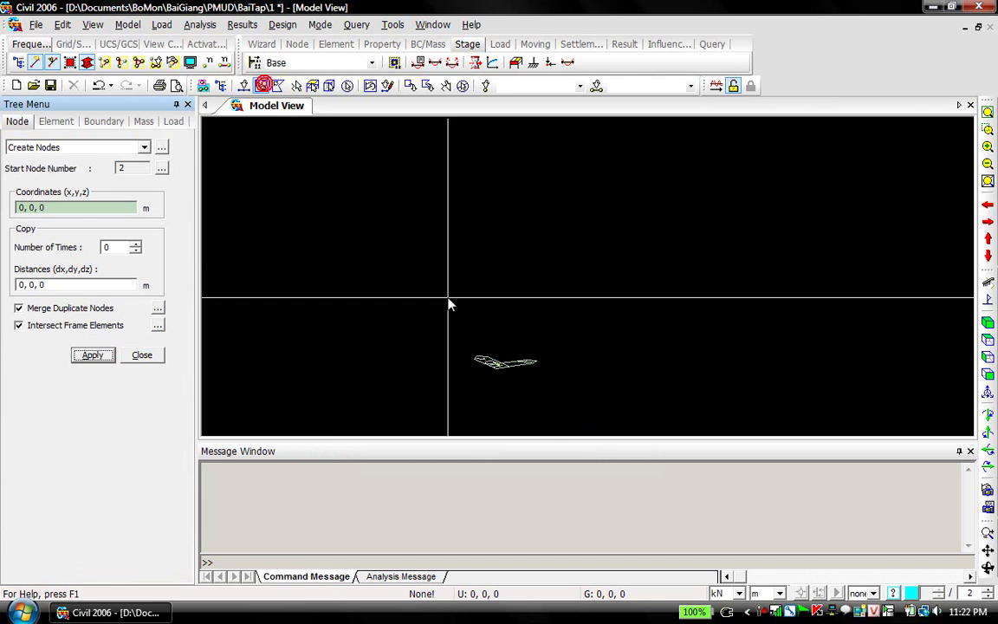
drag(459, 309, 554, 400)
click(554, 400)
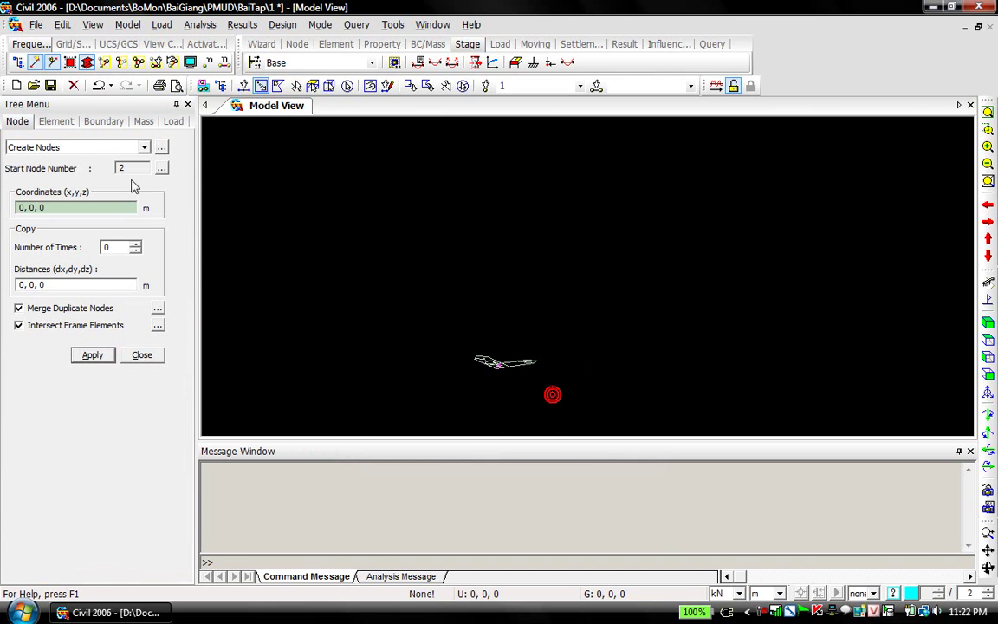
click(56, 122)
click(57, 147)
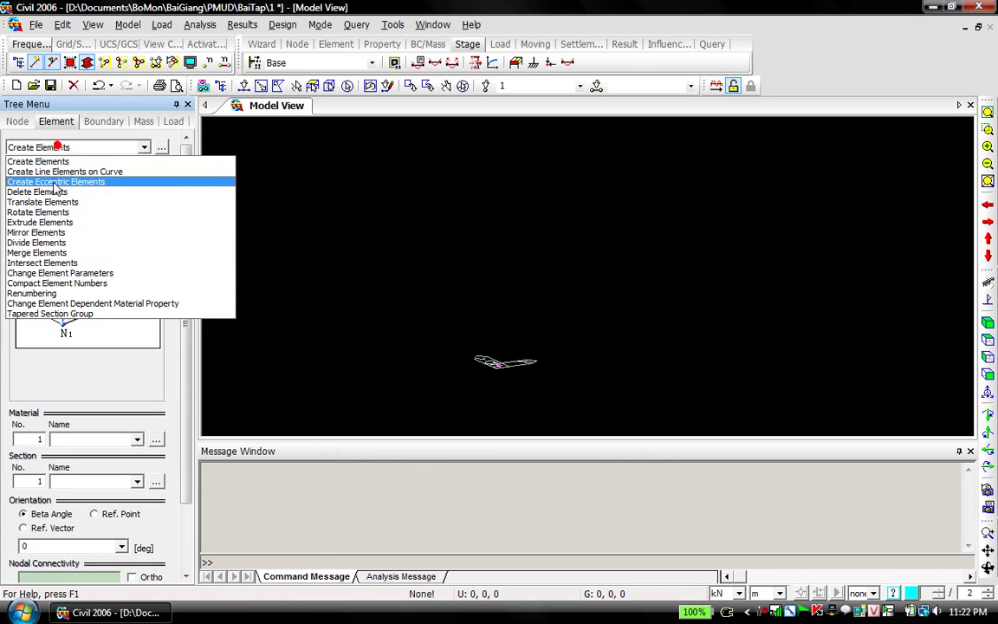
click(58, 222)
scroll(183, 262, down, 5)
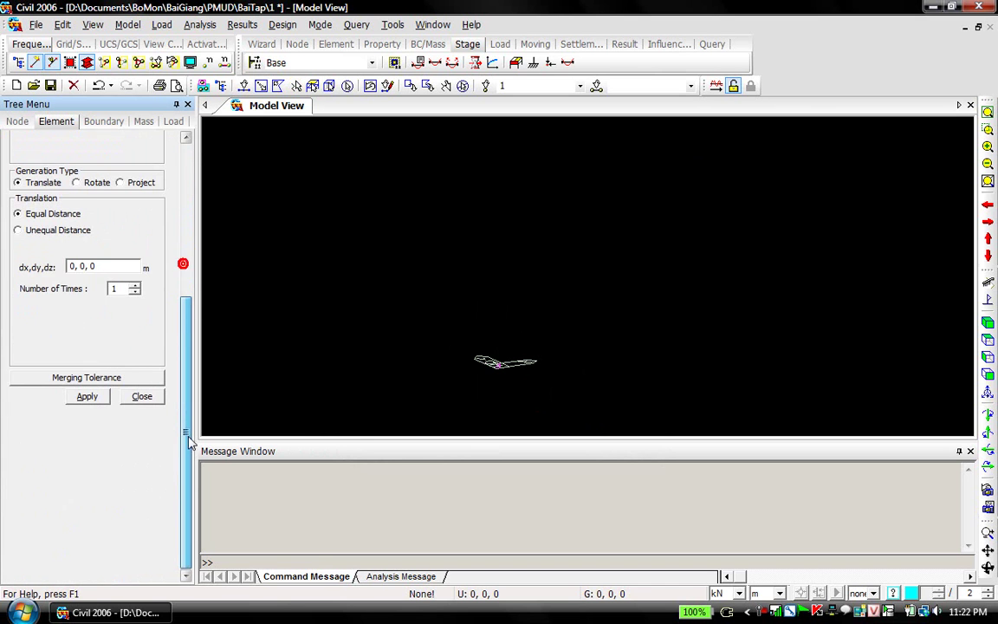
click(50, 232)
click(88, 283)
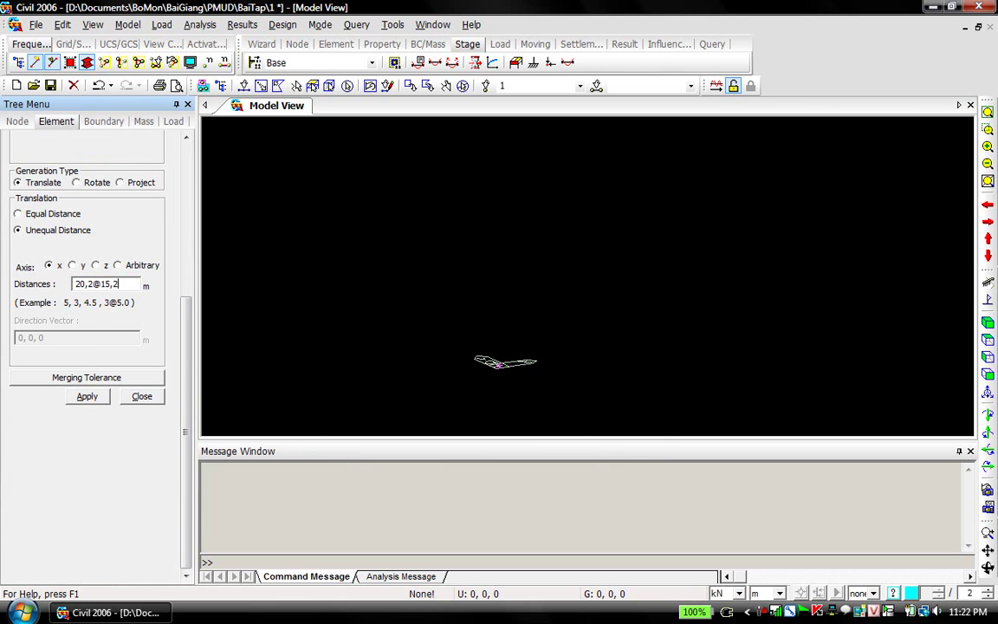
click(89, 396)
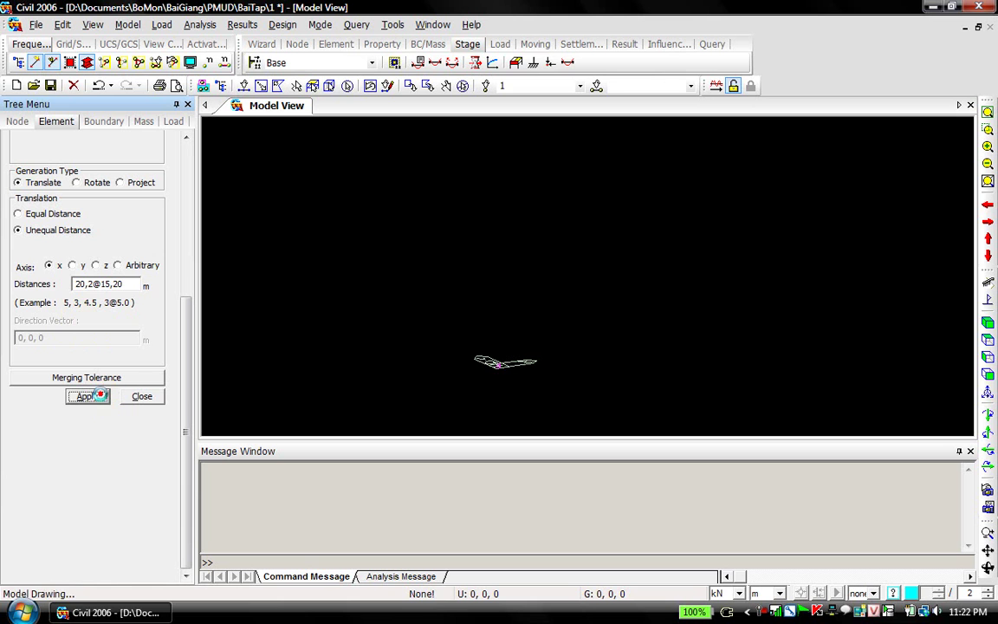
Add supports fixing Dy, Dz, Rx and Rz at the beam's first and last two nodes, and one also fixing Dx at the second node.
click(986, 325)
click(71, 63)
click(102, 122)
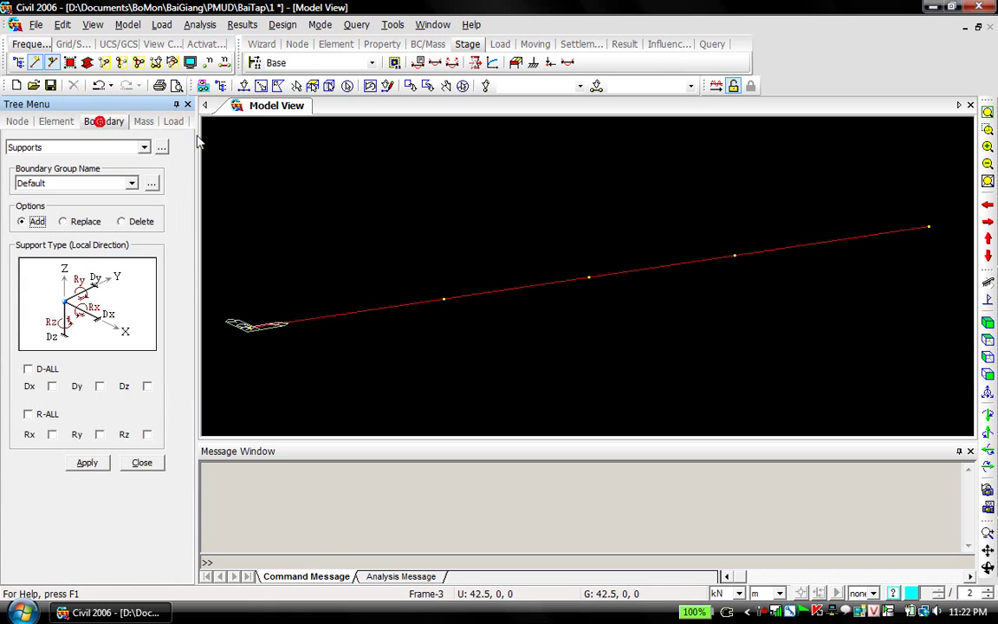
click(259, 85)
drag(223, 297, 279, 344)
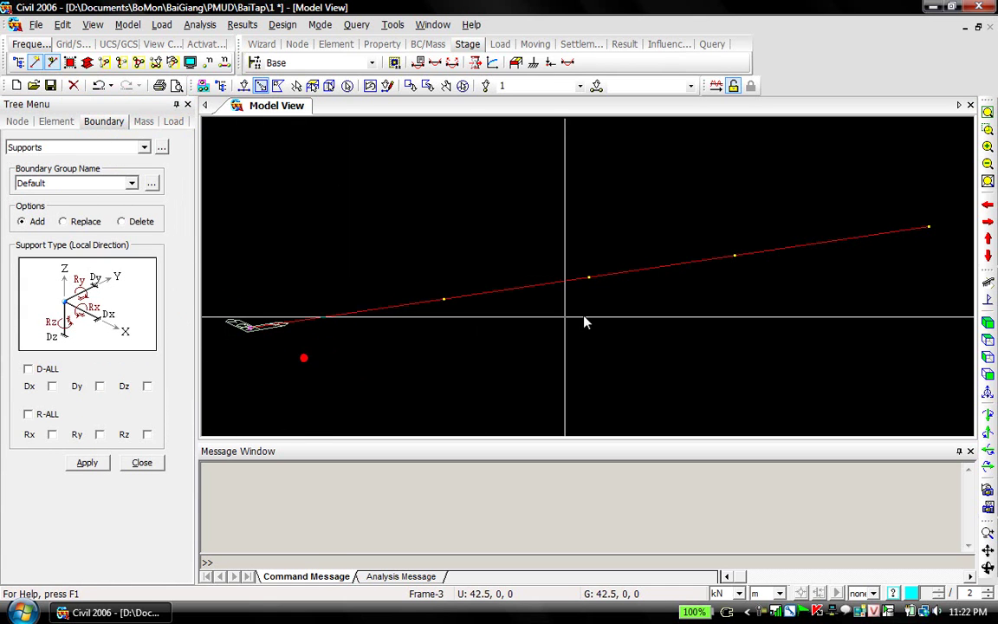
drag(659, 187, 946, 318)
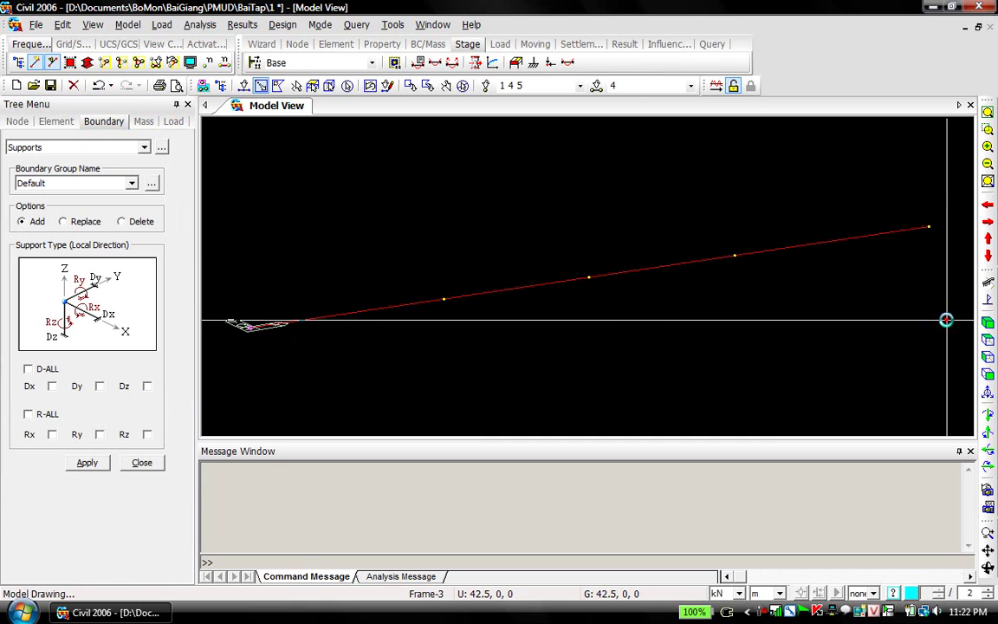
click(42, 368)
click(45, 412)
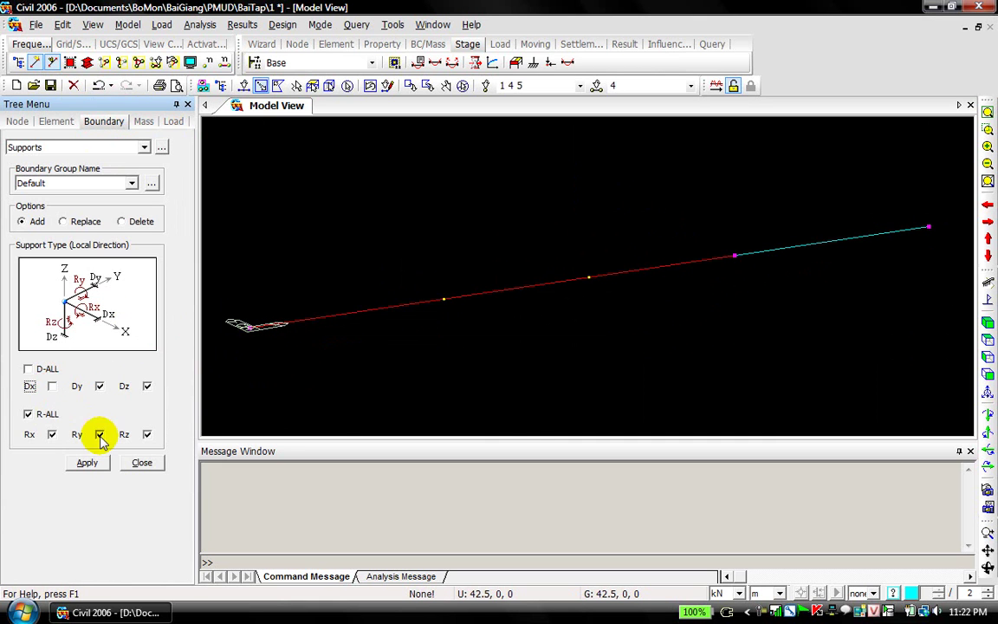
click(88, 463)
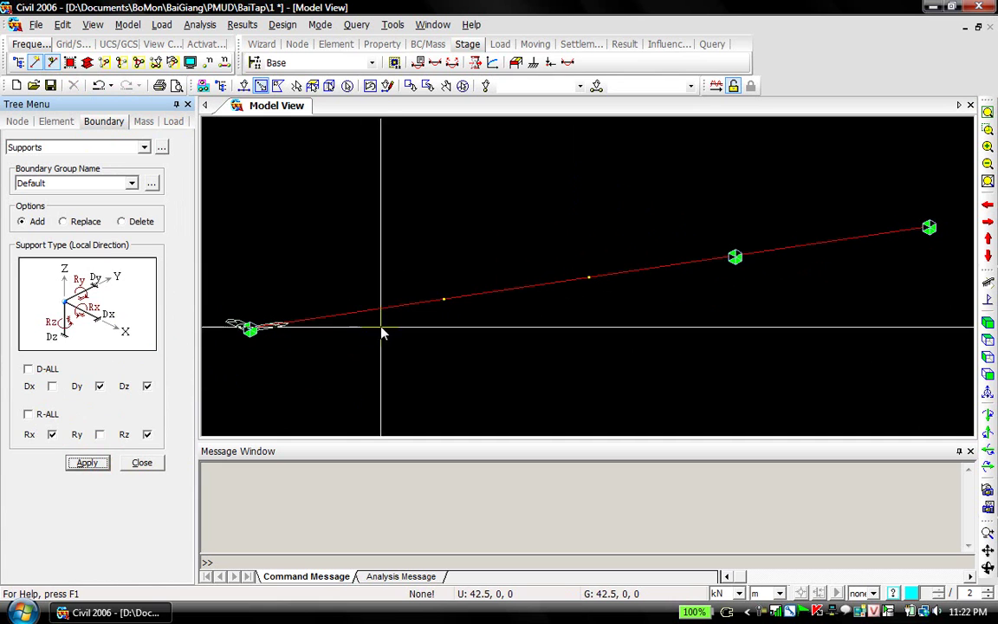
click(53, 385)
click(87, 462)
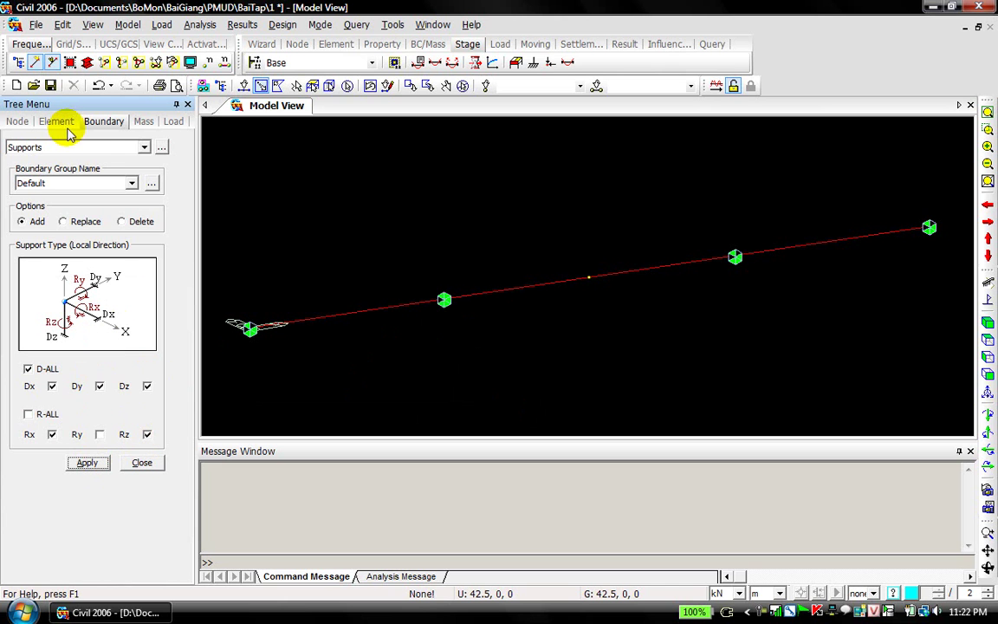
Choose Beam End Release as the boundary type and display the elements' local directions in the model.
click(97, 147)
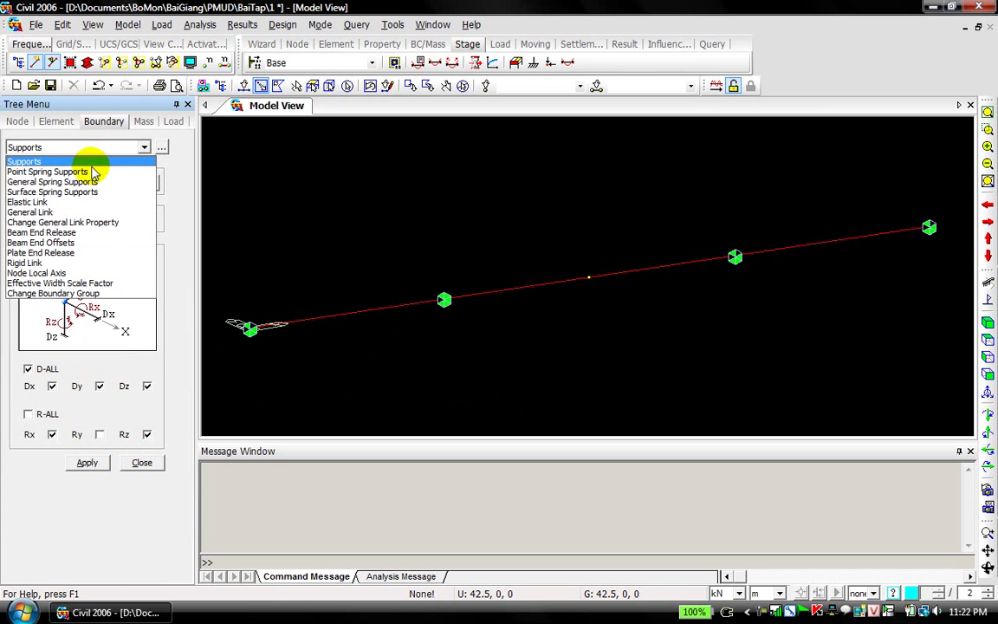
click(69, 232)
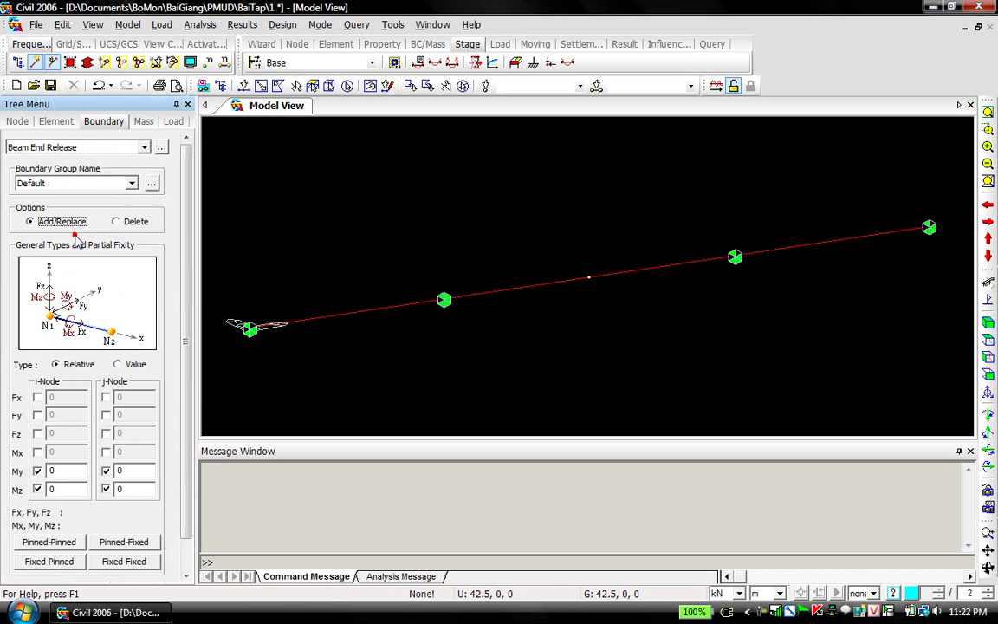
click(192, 64)
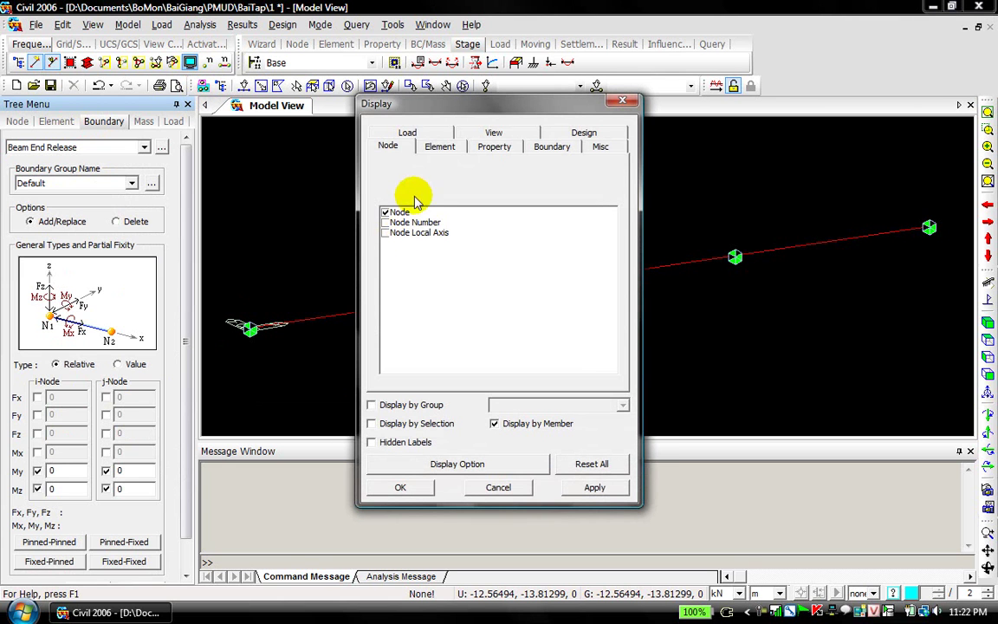
click(432, 147)
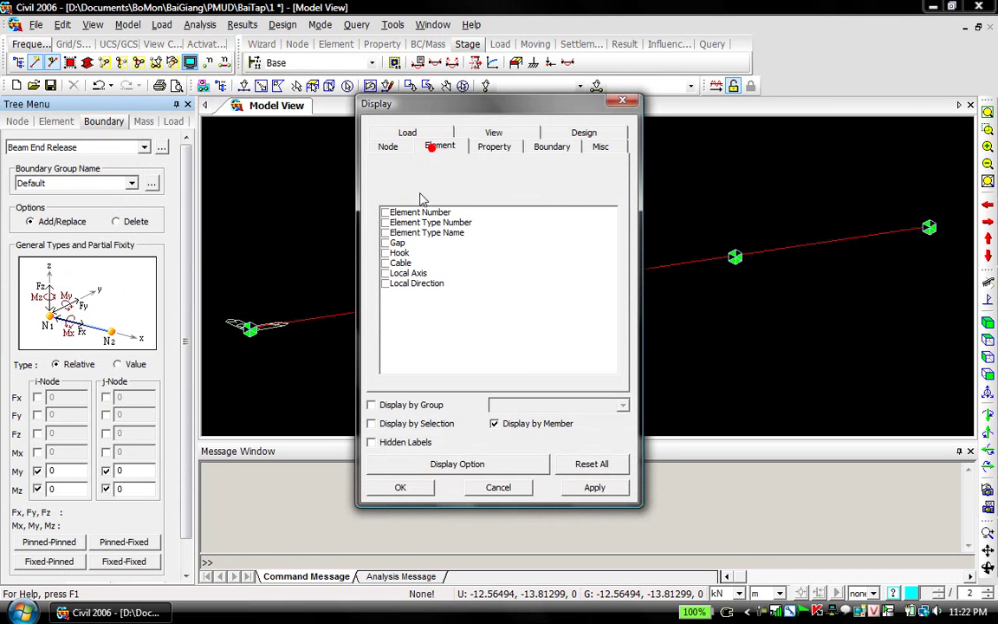
click(387, 283)
click(398, 486)
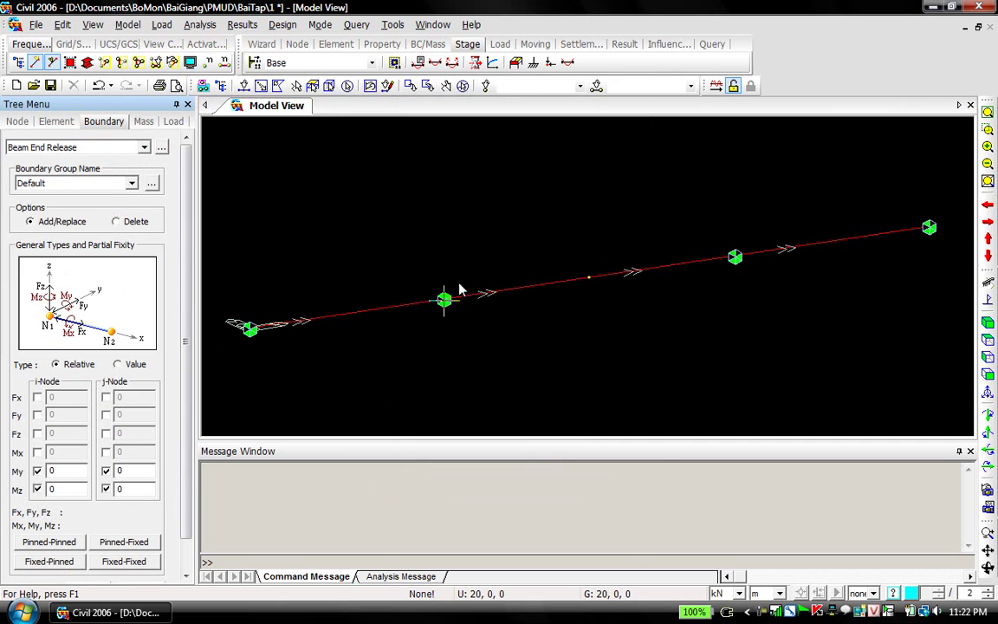
Apply a beam end release to the second element, releasing only My at its j-node with relative value 0.
click(260, 85)
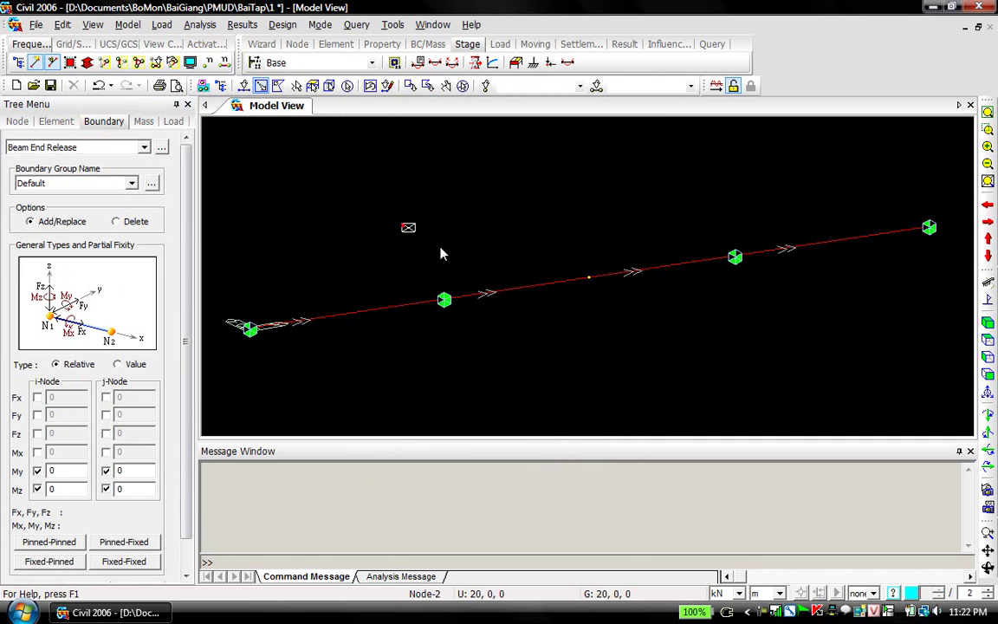
click(485, 293)
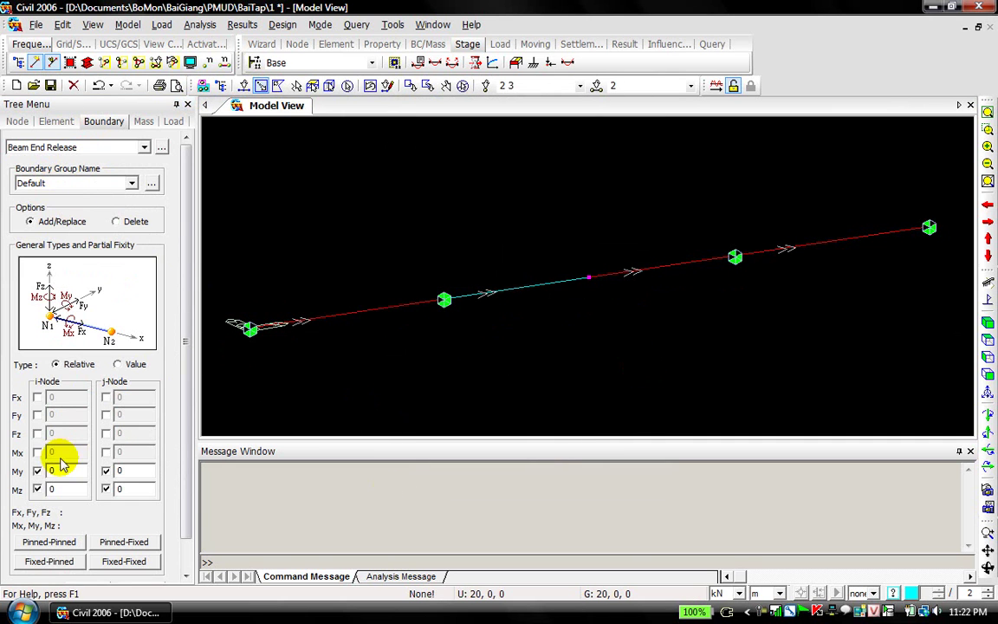
click(38, 472)
click(105, 488)
scroll(189, 542, down, 1)
scroll(189, 541, down, 1)
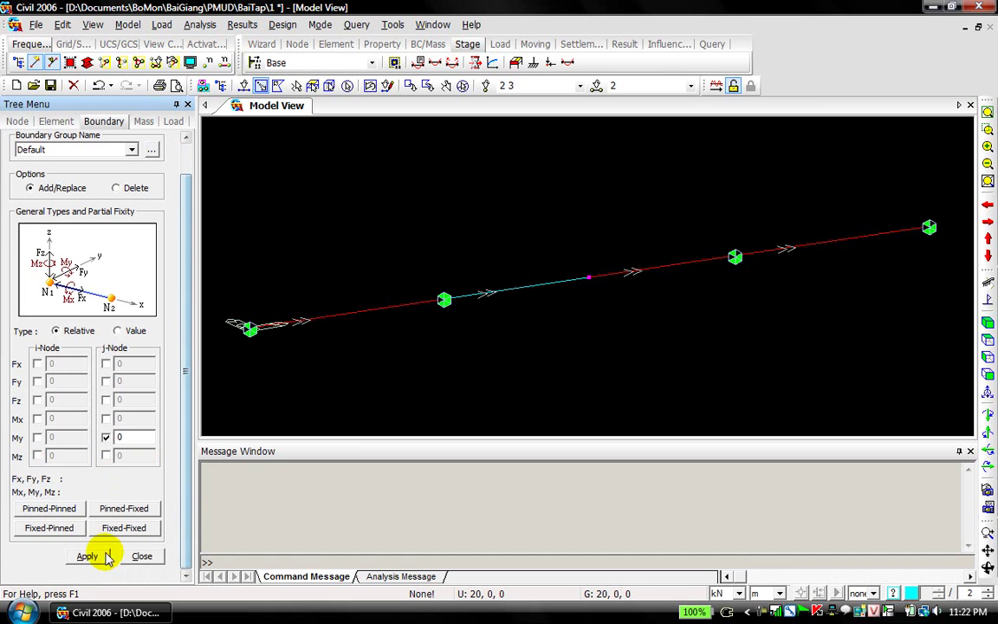
click(89, 555)
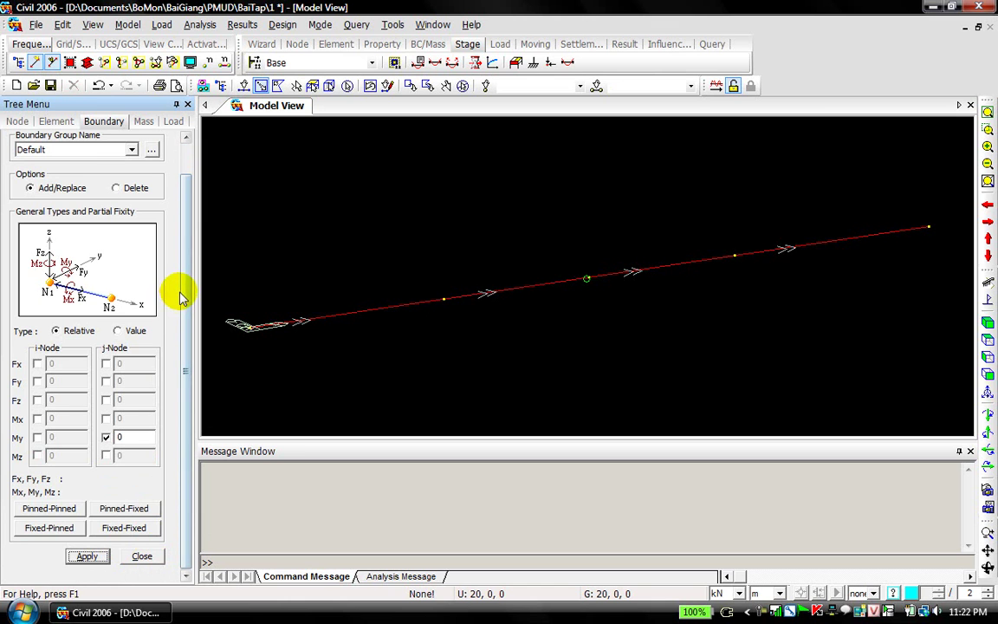
click(140, 554)
Add a static load case named BT of type Dead Load (D) with the description "Ban than".
click(169, 52)
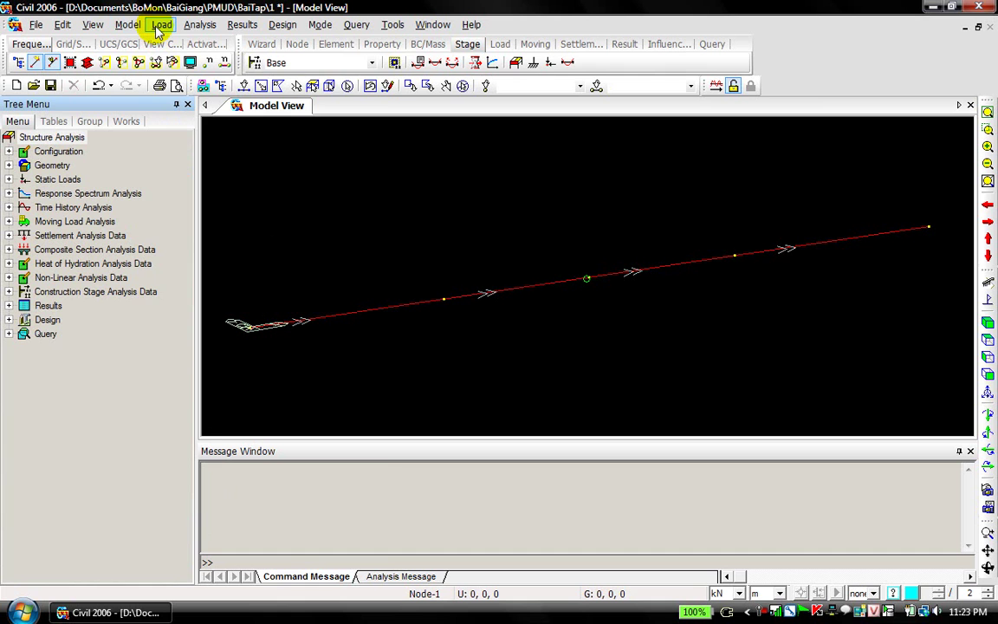
click(161, 25)
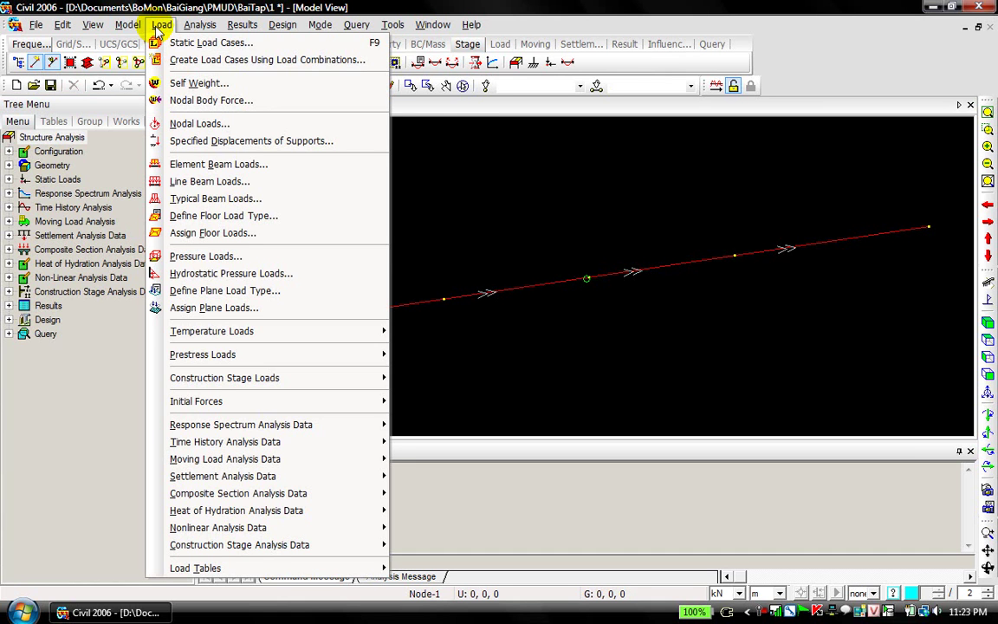
click(157, 41)
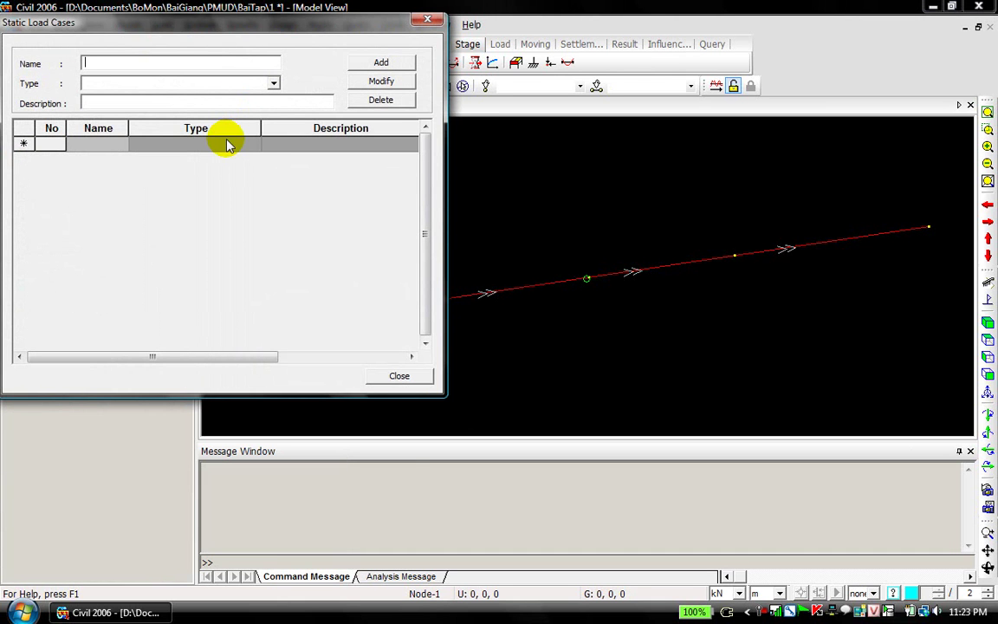
text(B)
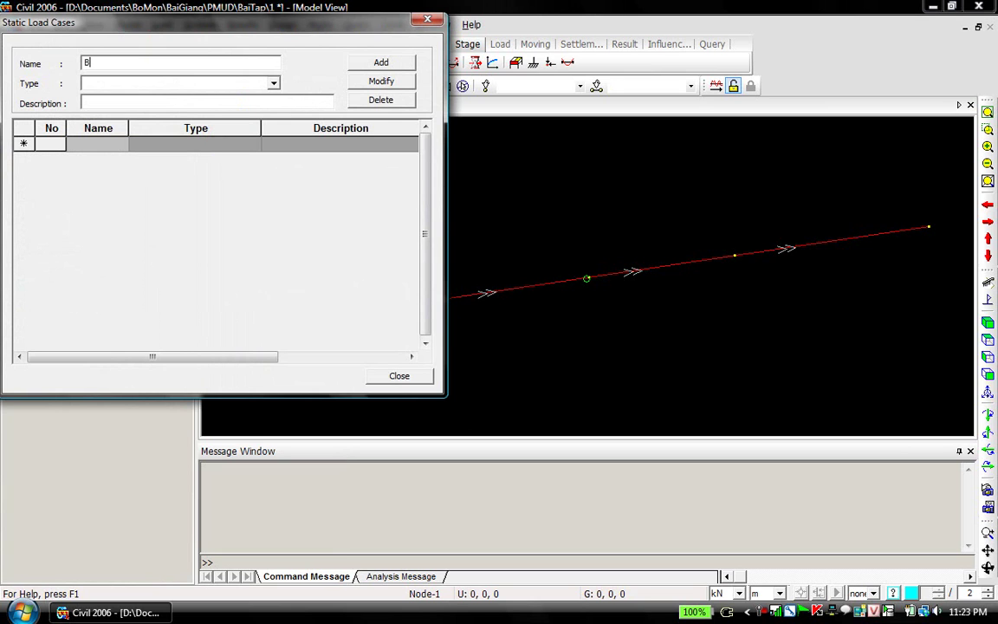
text(T)
key(Tab)
key(Tab)
click(381, 63)
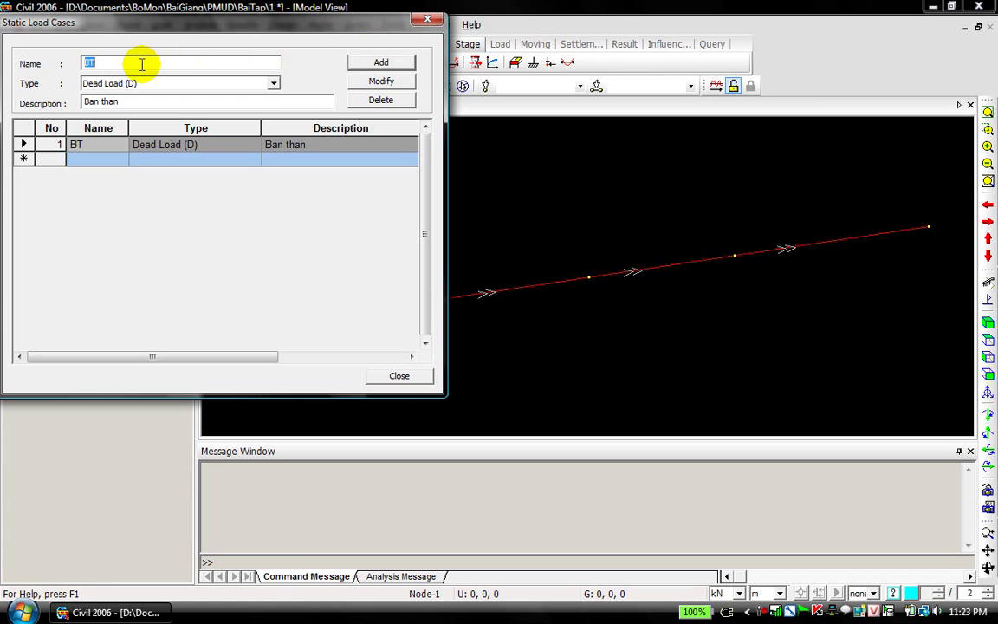
Add two more Dead Load (D) cases: TT with the description "Tap trung" and PB with the description "Phan bo".
text(Tap)
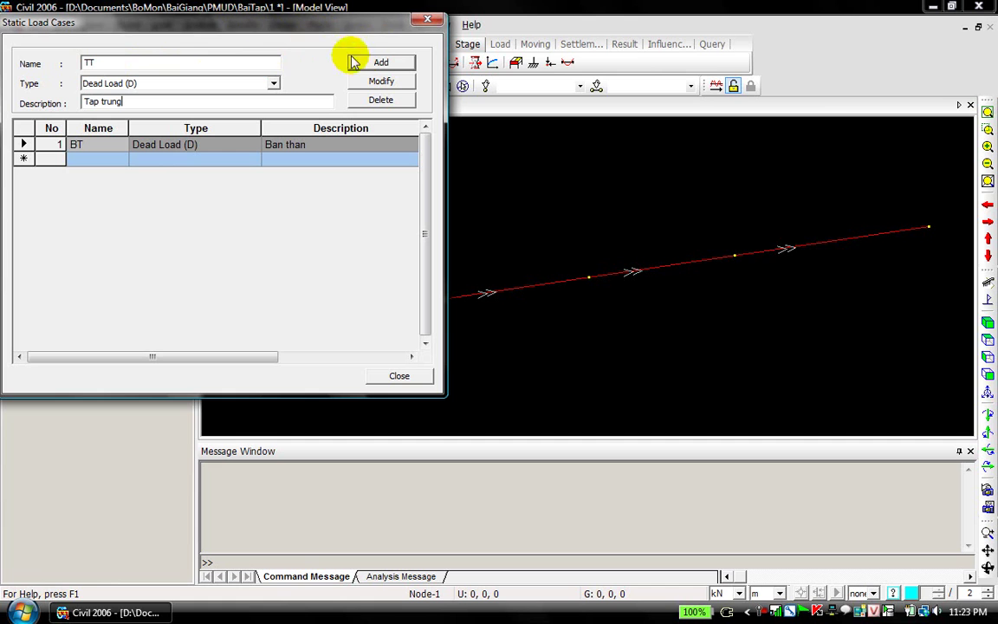
click(381, 62)
text(PB)
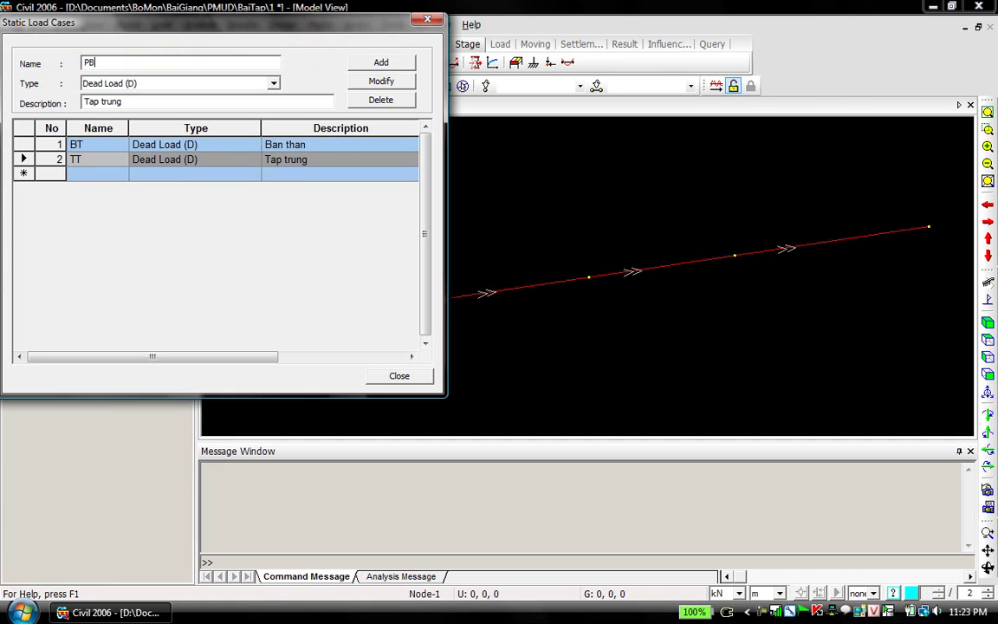
key(Tab)
key(Tab)
click(383, 62)
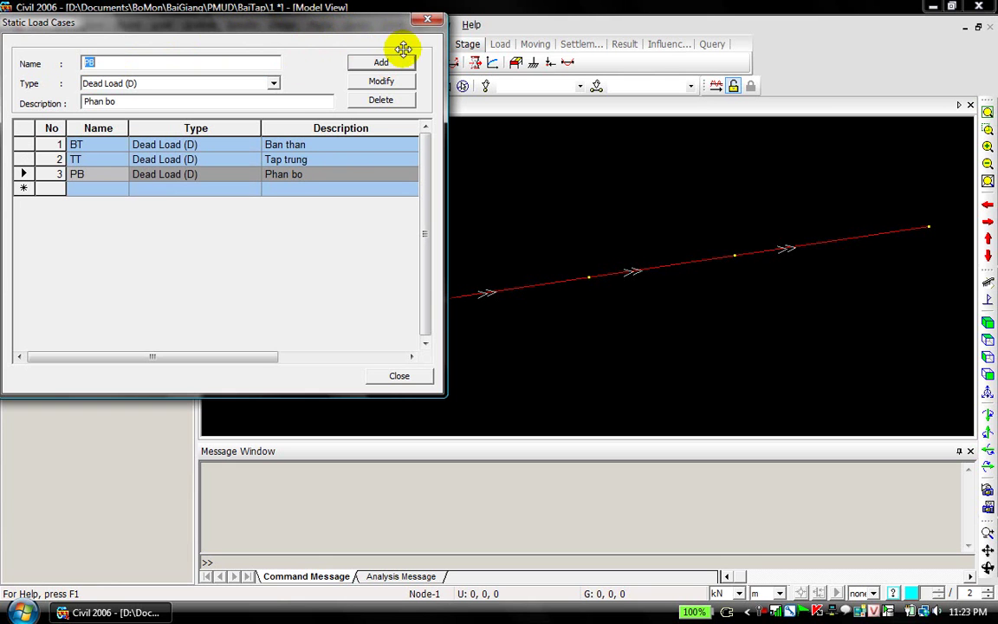
click(403, 376)
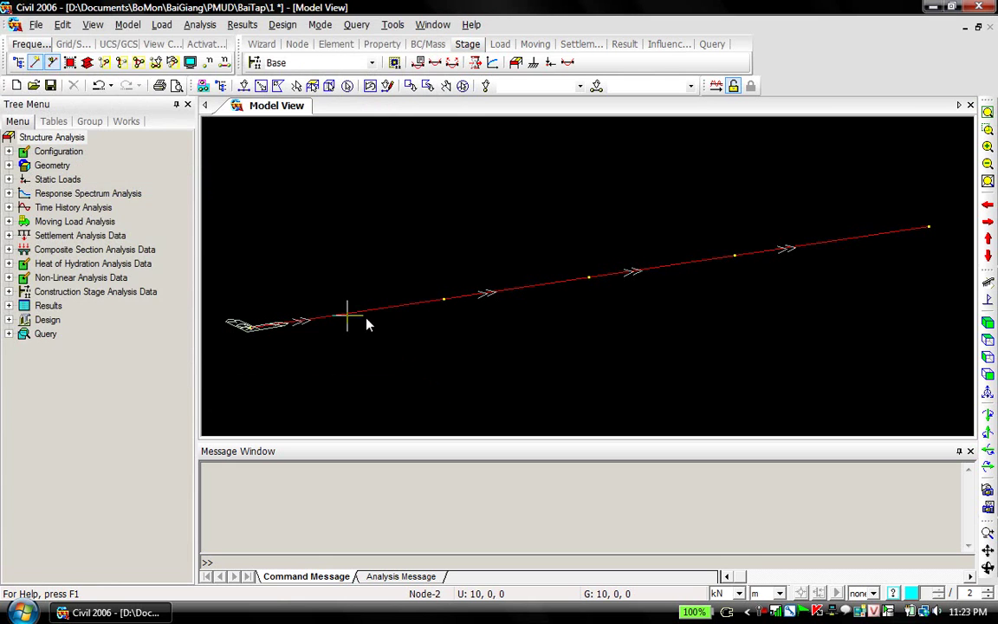
Define the undefined material 1 as steel A53 from the ASTM(S) standard.
click(126, 121)
right_click(84, 235)
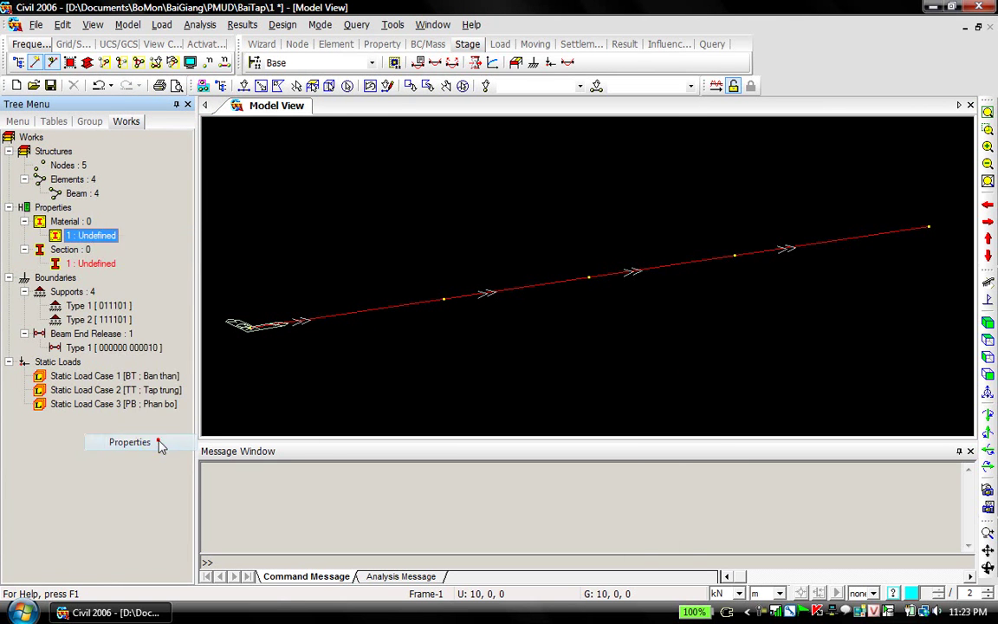
click(160, 443)
click(590, 133)
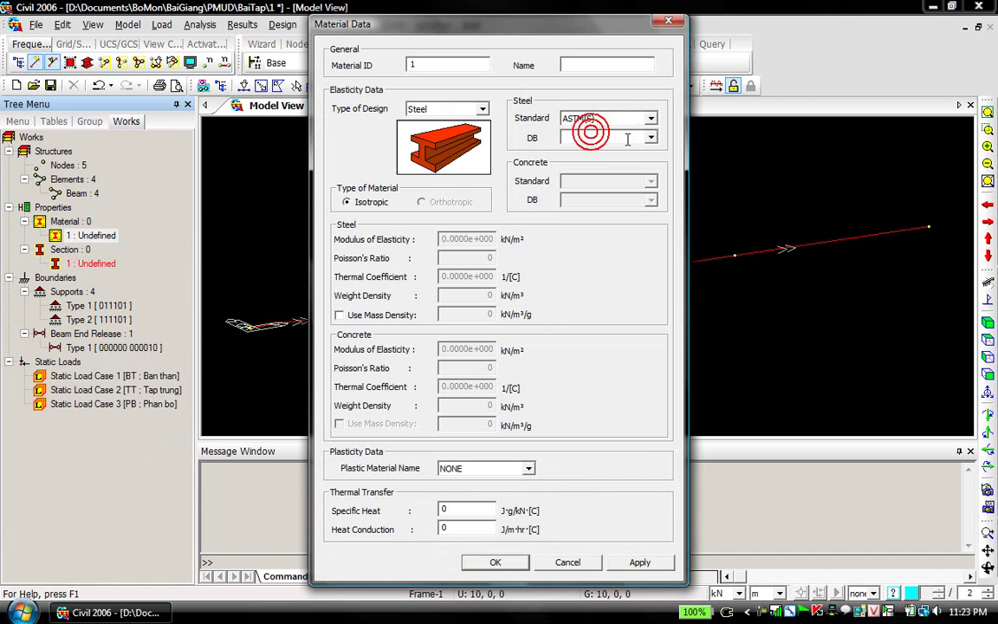
click(651, 136)
click(604, 155)
click(495, 562)
Define the undefined section 1 as the AISC database I-section HP14x89.
right_click(75, 267)
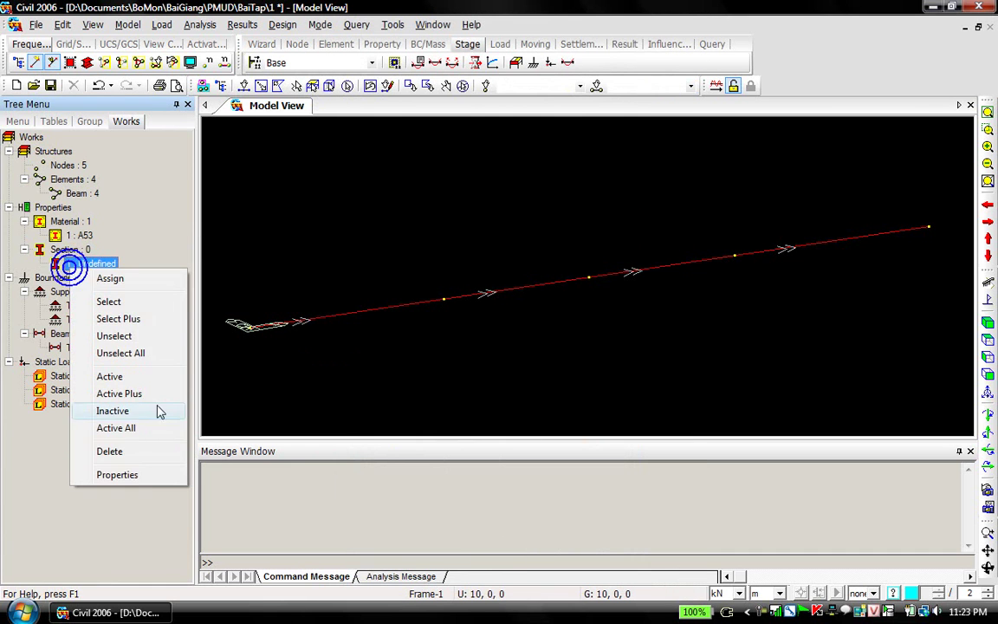
click(132, 431)
click(638, 167)
scroll(571, 199, down, 3)
click(554, 199)
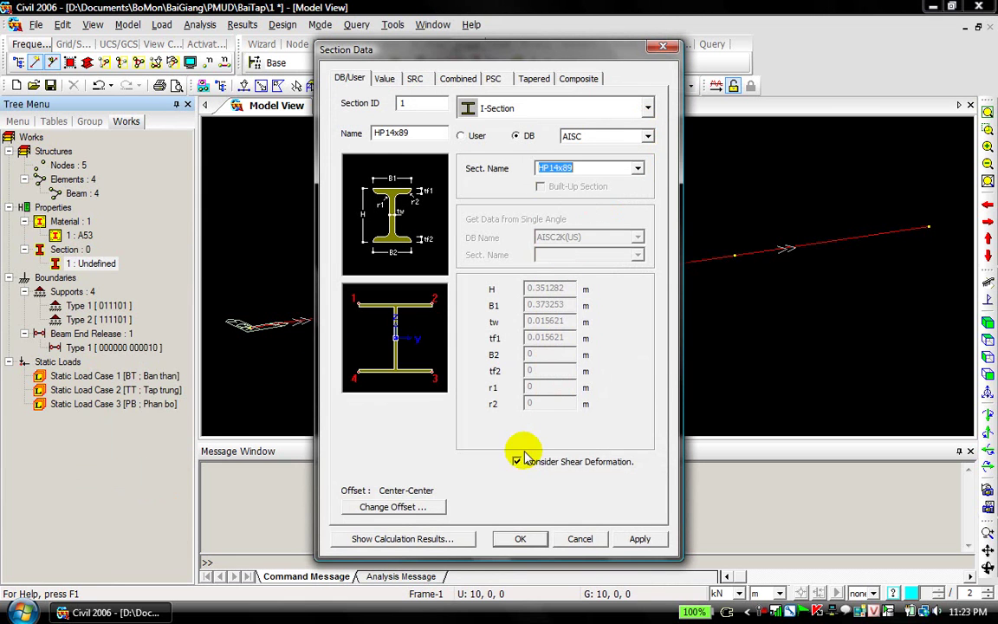
click(522, 538)
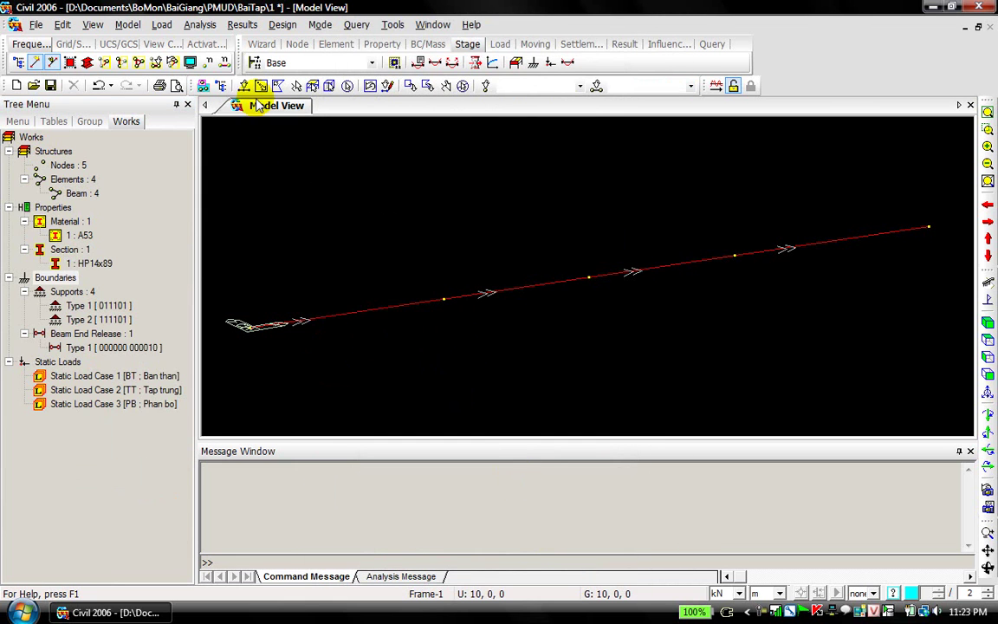
Add self weight to load case BT with a Z factor of -1.
click(162, 26)
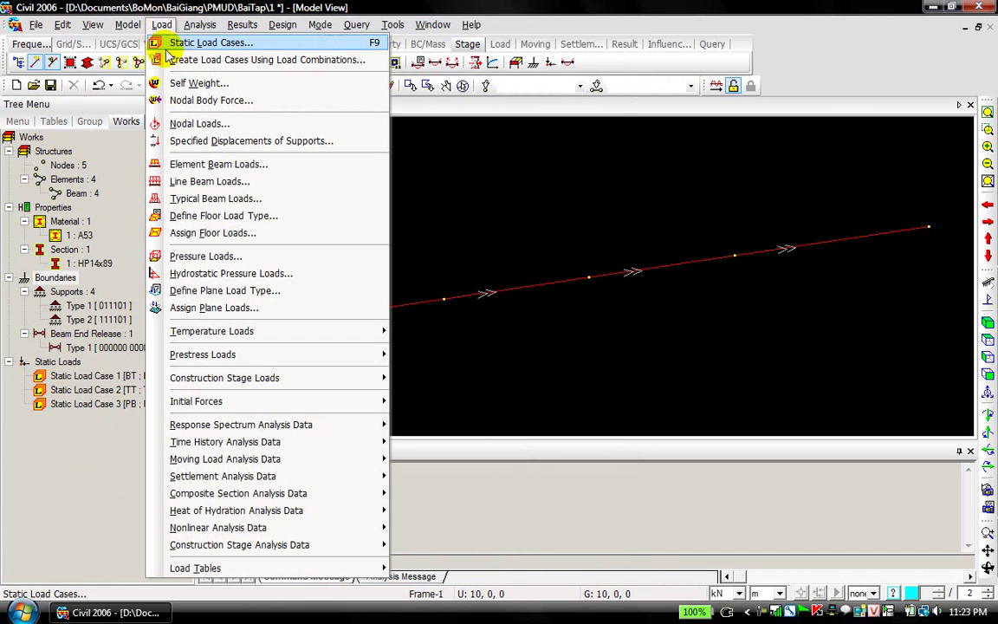
click(192, 82)
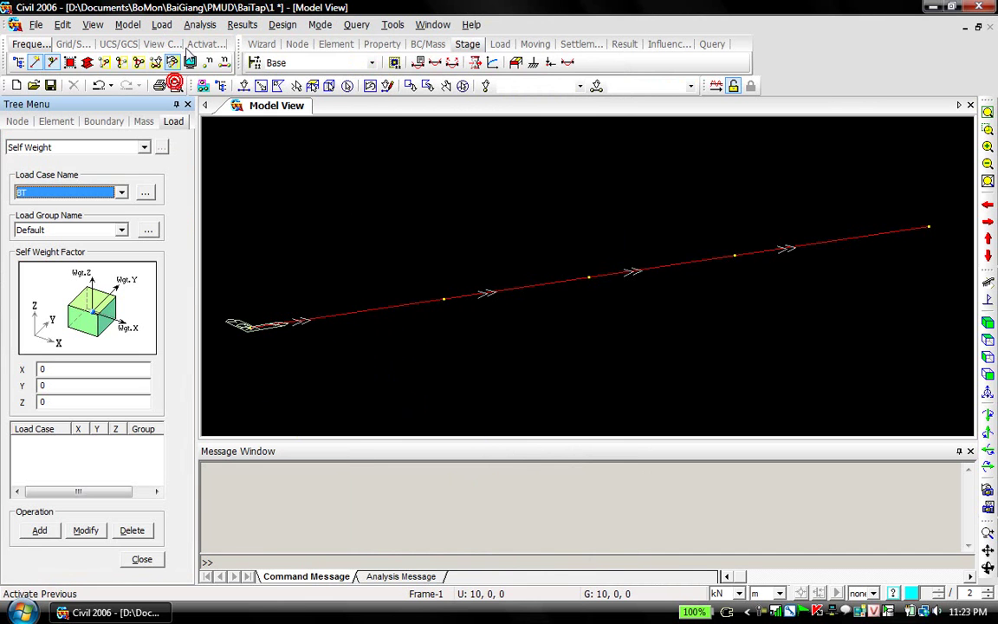
click(71, 192)
click(69, 193)
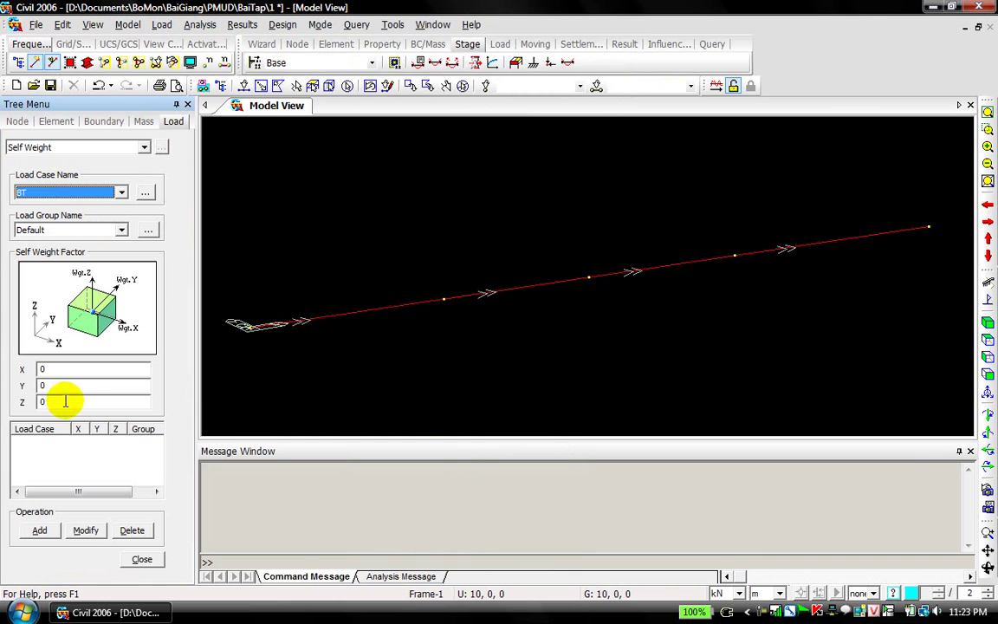
drag(65, 400, 8, 400)
text(-1)
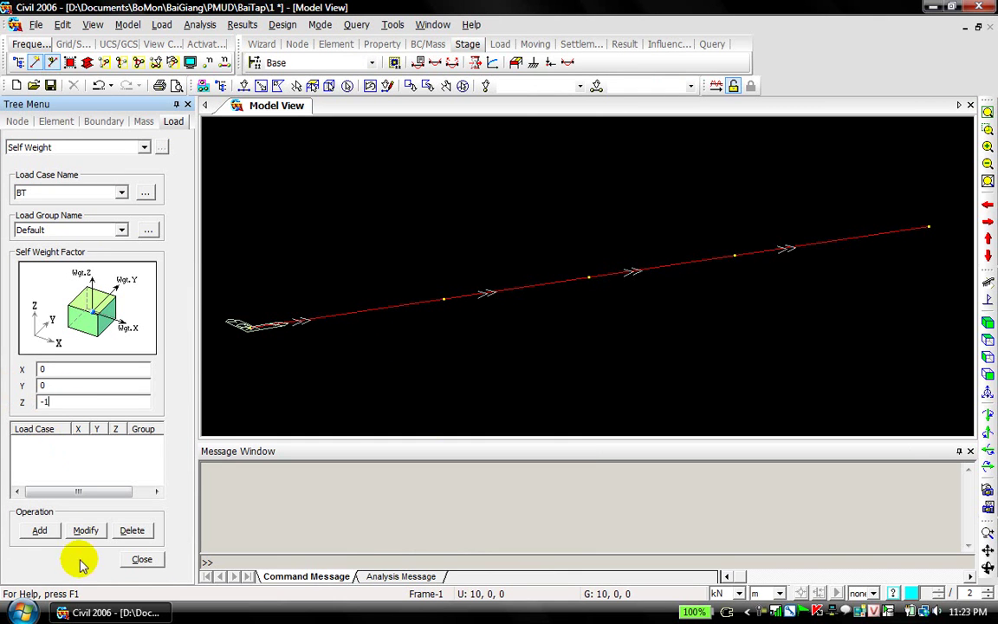
click(40, 530)
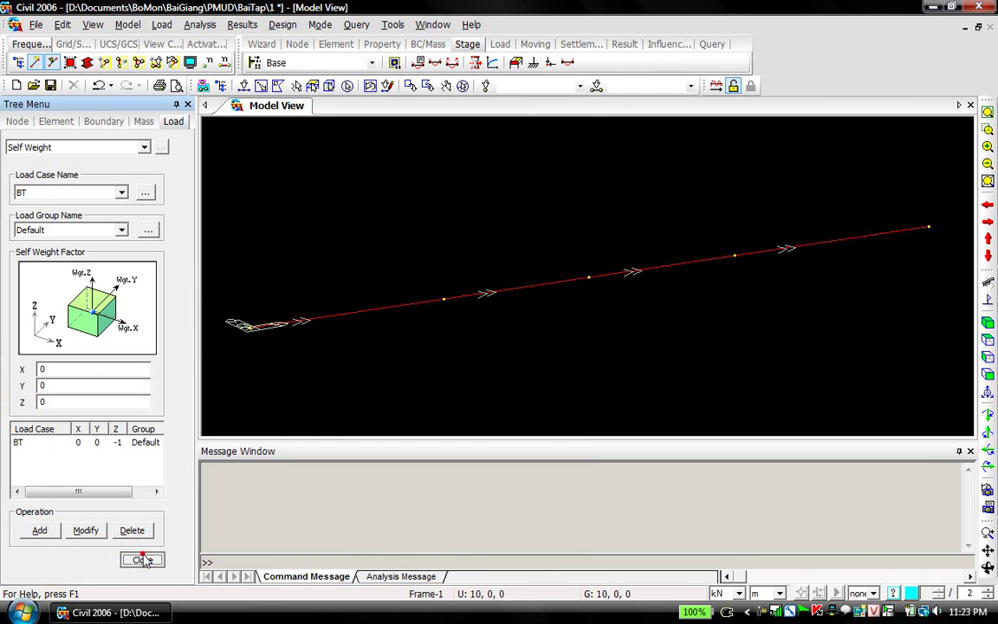
click(141, 558)
Apply a nodal load in load case TT to node 3 with FZ -150 kN and MY -125 kN·m.
click(161, 24)
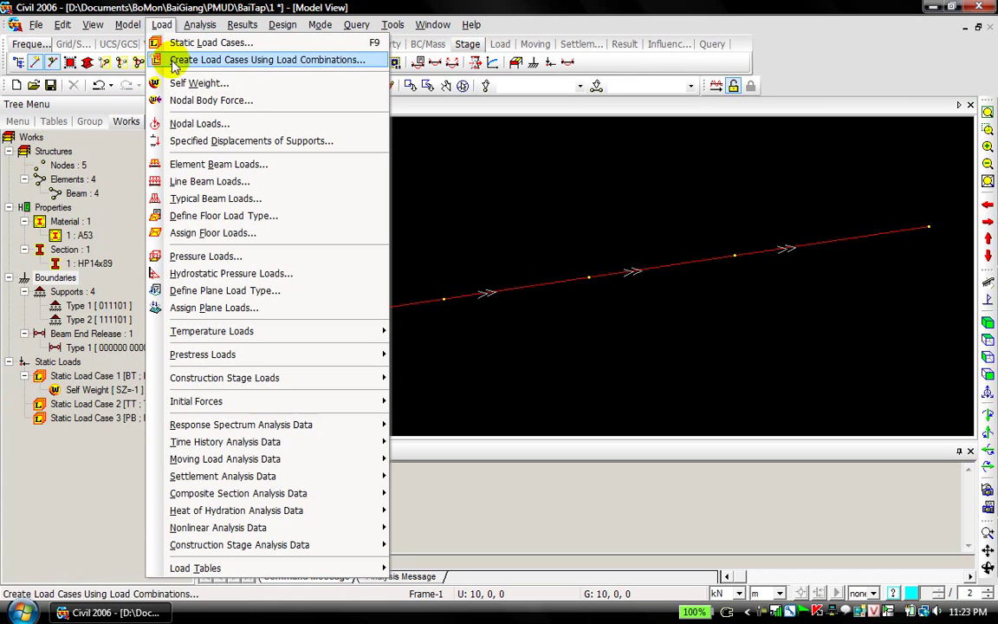
click(179, 123)
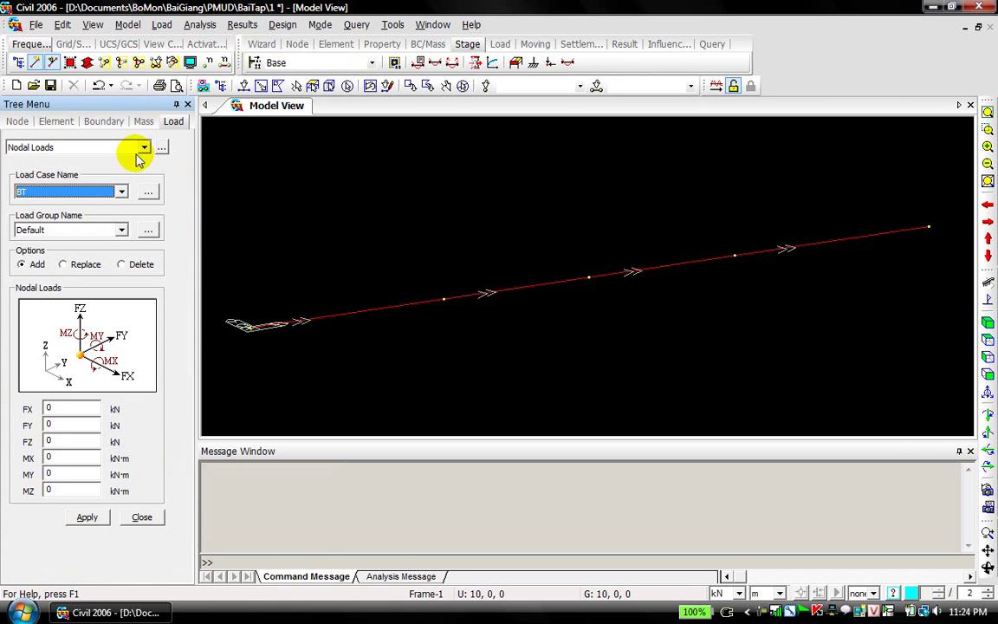
click(95, 192)
click(83, 213)
click(261, 85)
drag(577, 271, 625, 292)
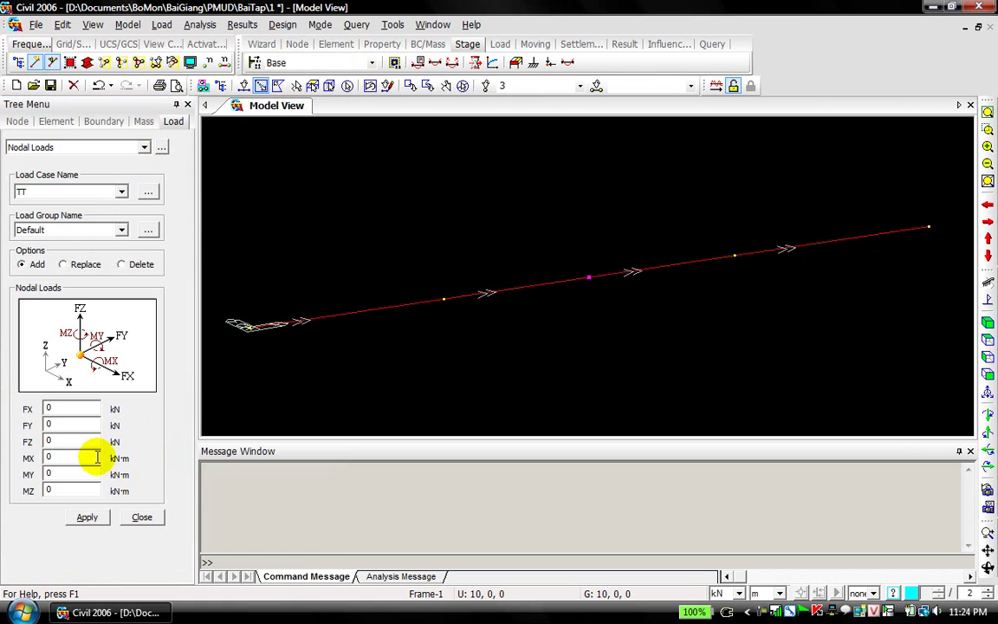
click(69, 473)
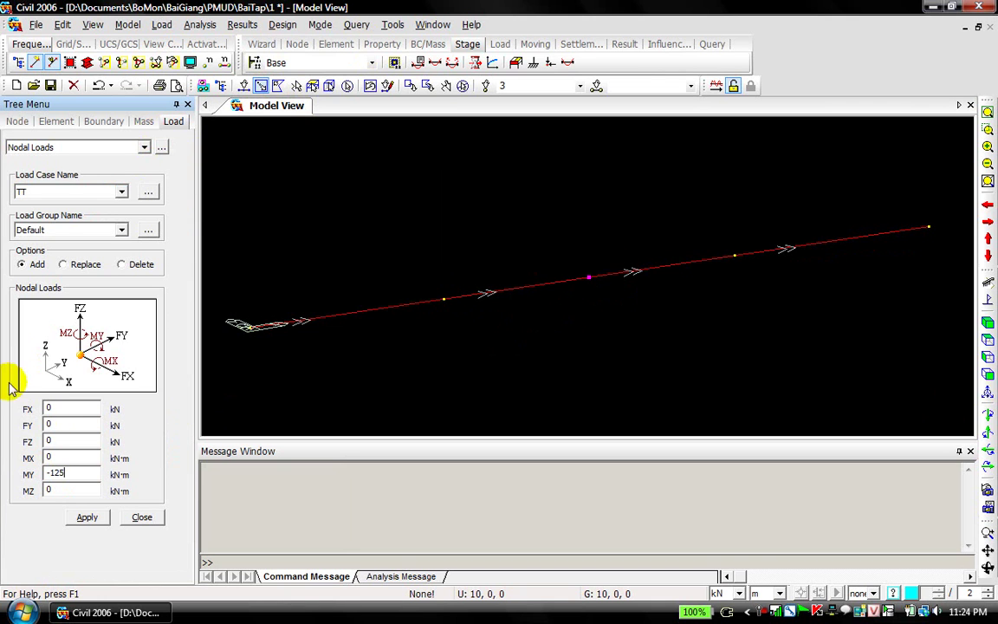
text(-15)
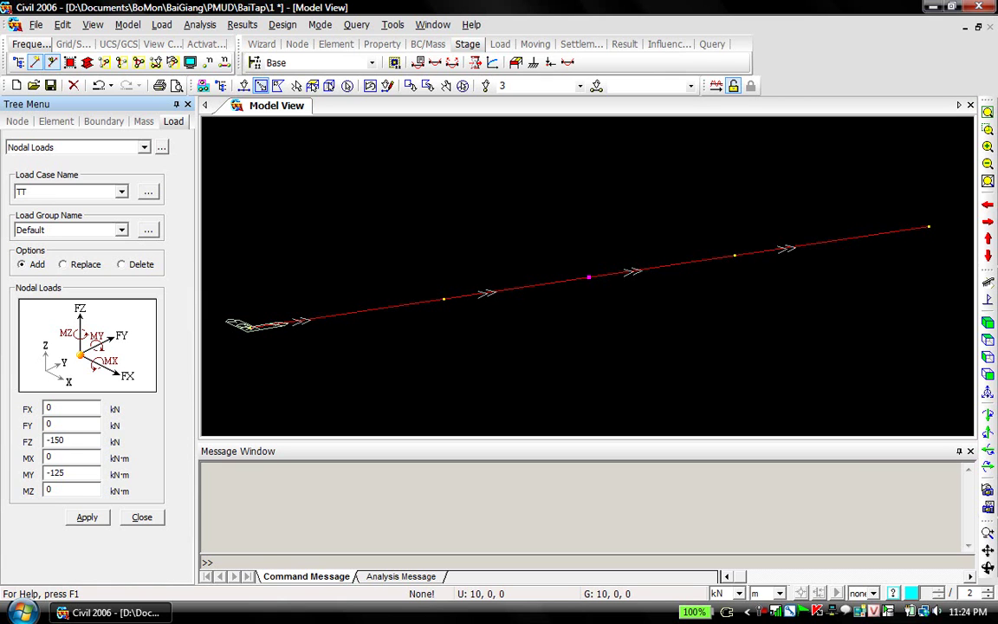
click(87, 517)
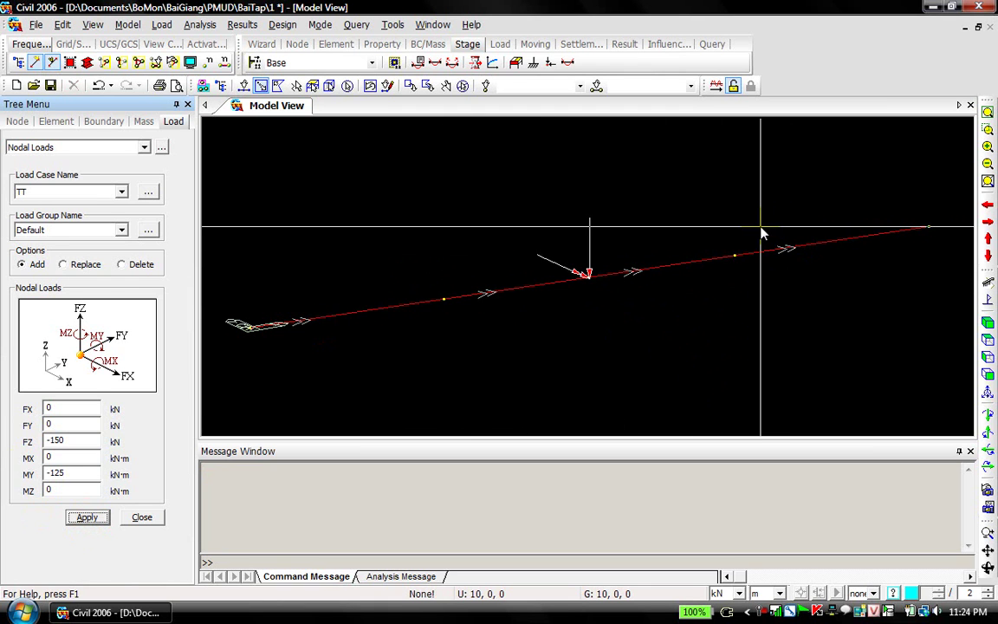
Apply a nodal load in load case TT to node 2 with FZ 0 and MY 75 kN·m.
click(445, 300)
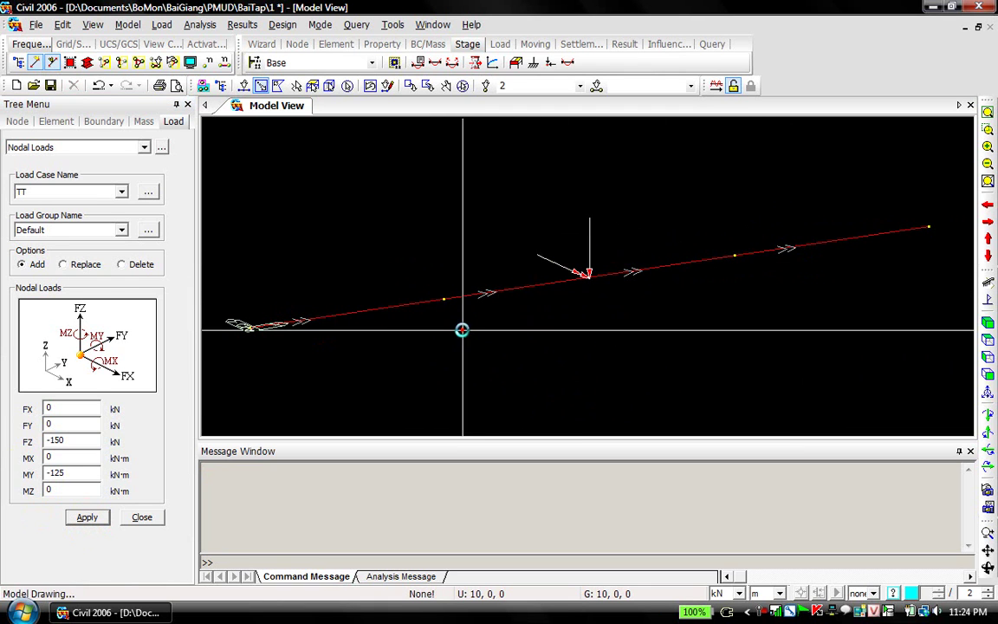
click(67, 441)
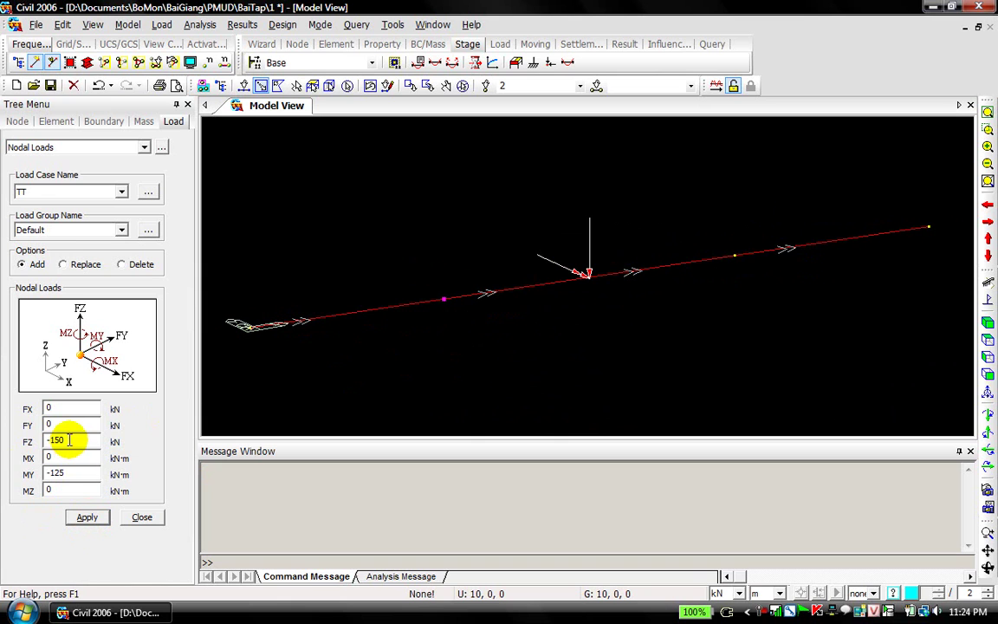
double_click(54, 440)
text(0)
click(69, 473)
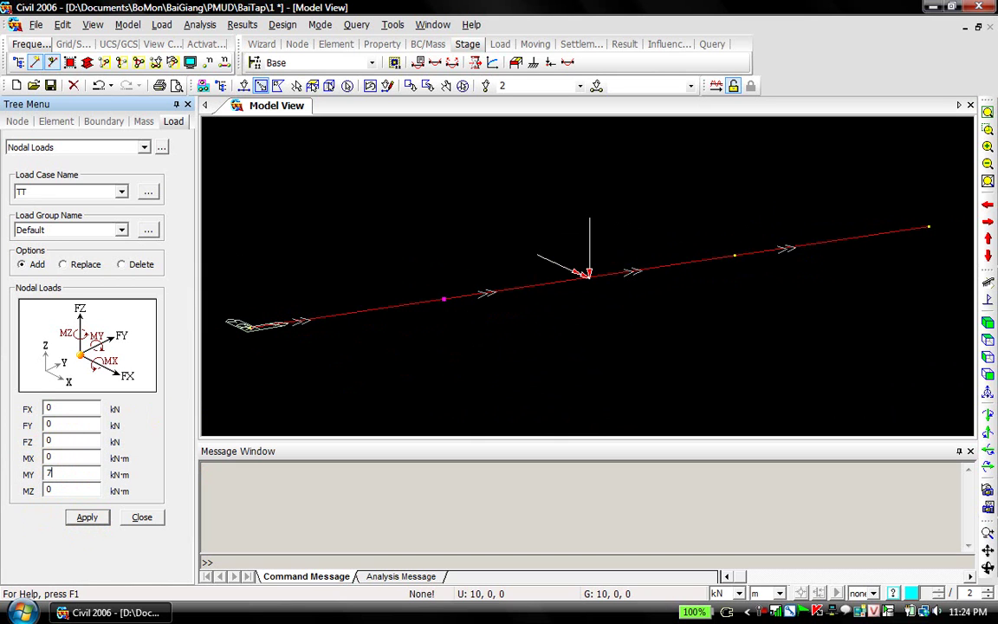
text(75)
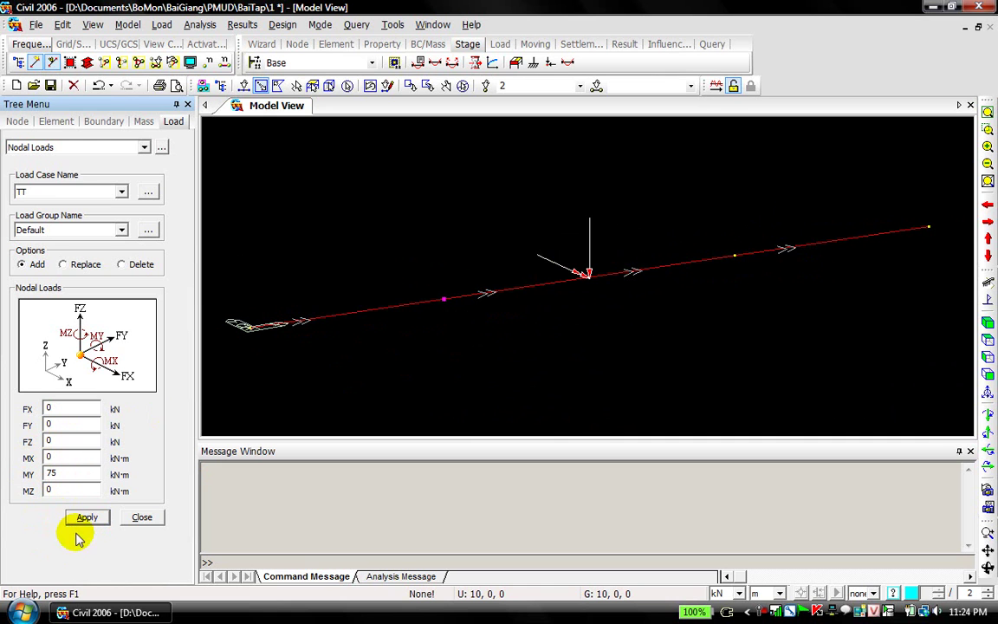
click(86, 516)
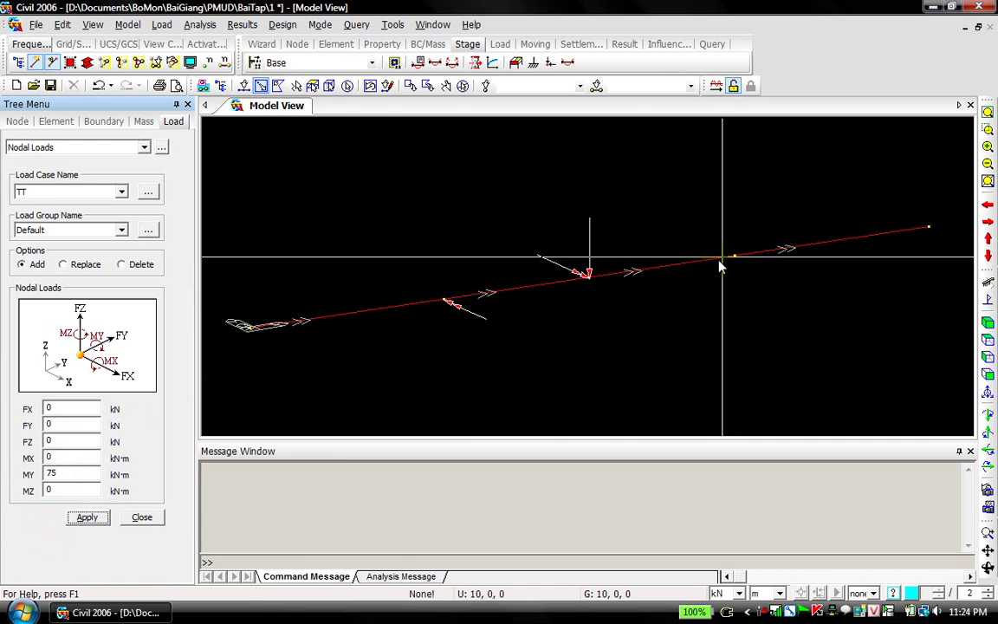
Apply a concentrated element beam load to element 4 in case TT, Global Z, with P1 -80 kN at relative x1 0.5.
drag(716, 192, 923, 317)
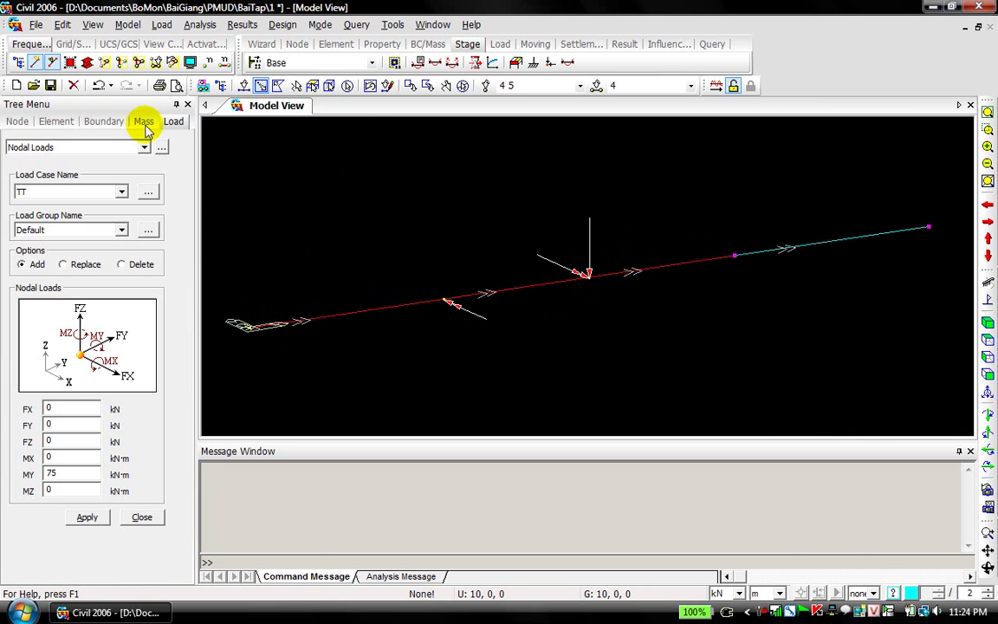
click(86, 147)
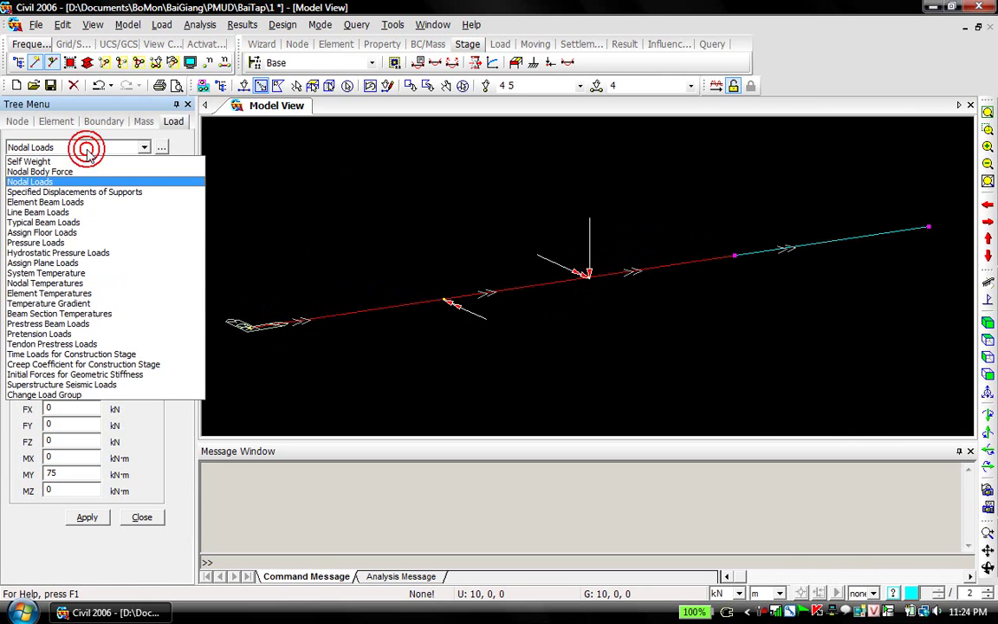
click(65, 202)
click(87, 287)
click(61, 301)
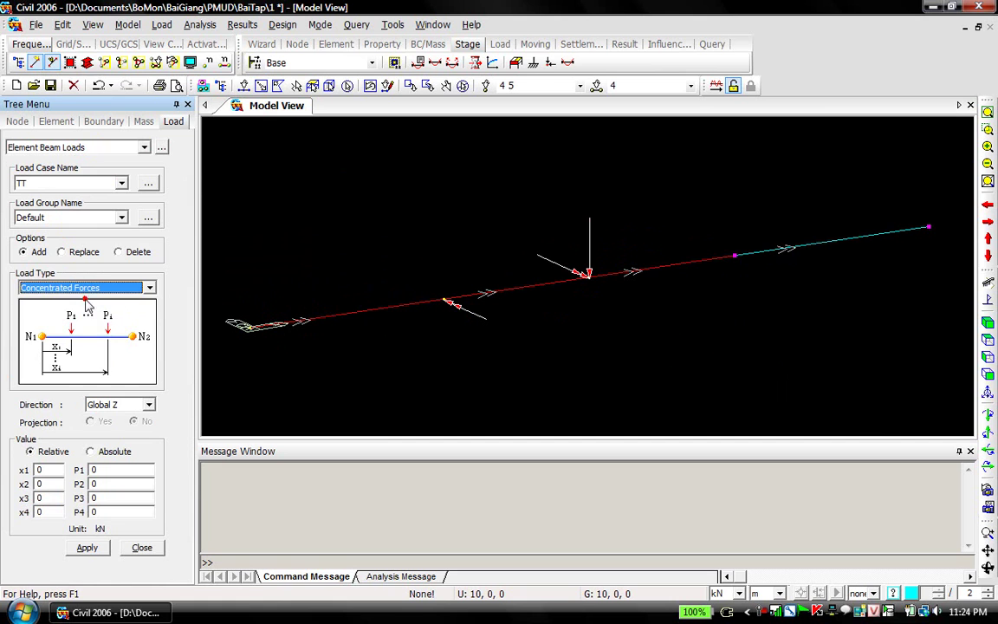
click(51, 471)
text(0.5)
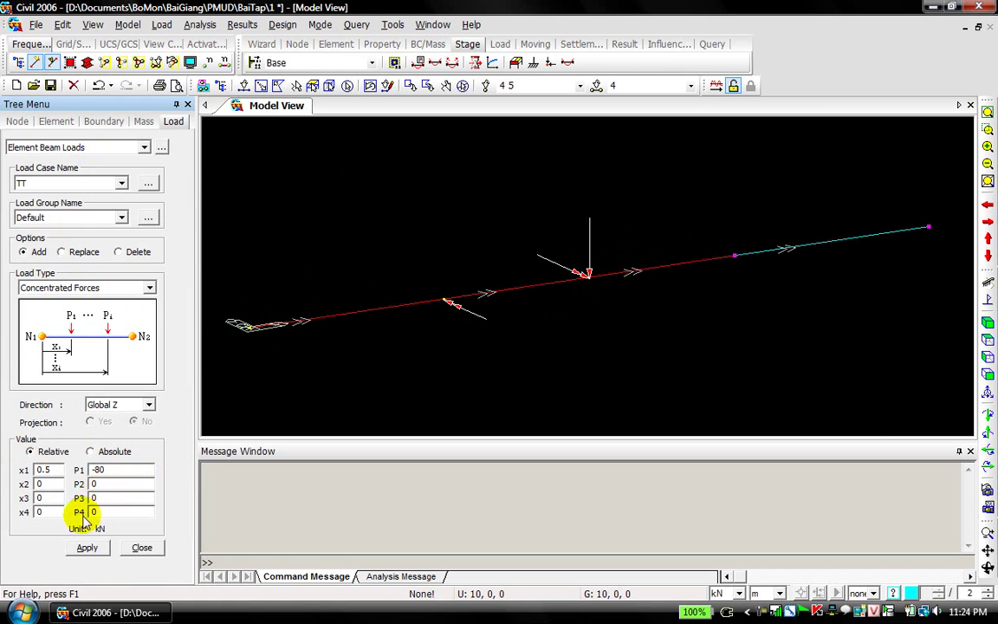
click(87, 548)
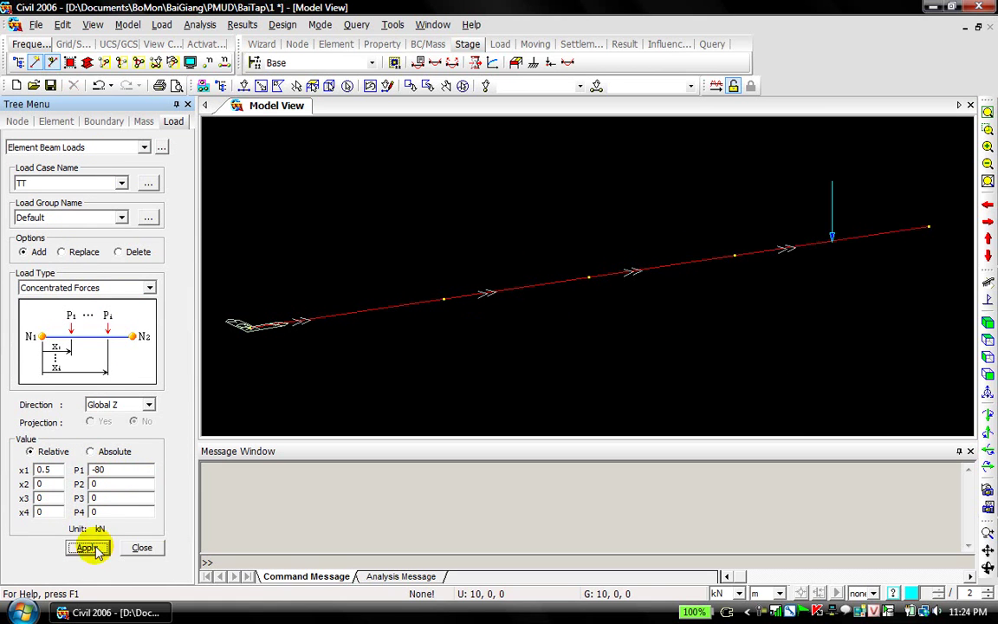
Apply a trapezoidal element beam load to element 1 in case PB with W1 -20 kN/m at x1 0 and W2 -35 kN/m at x2 0.5.
click(261, 86)
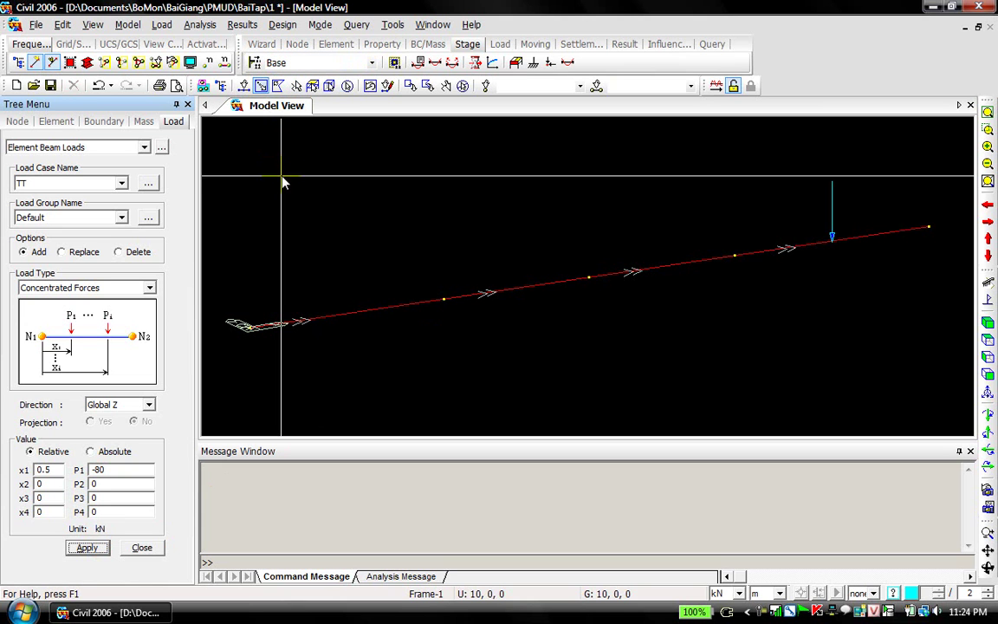
click(240, 256)
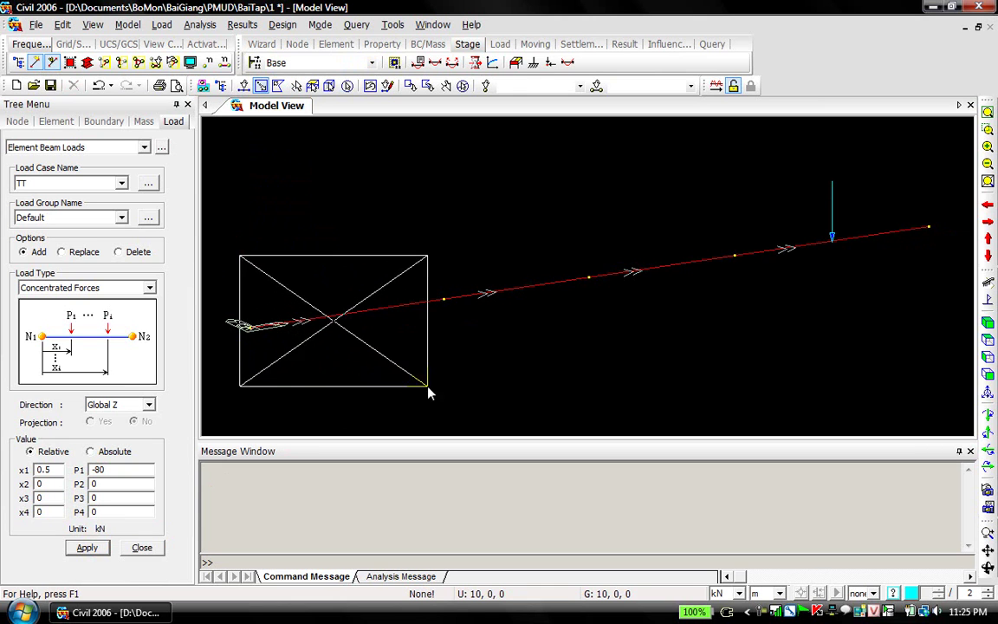
click(481, 382)
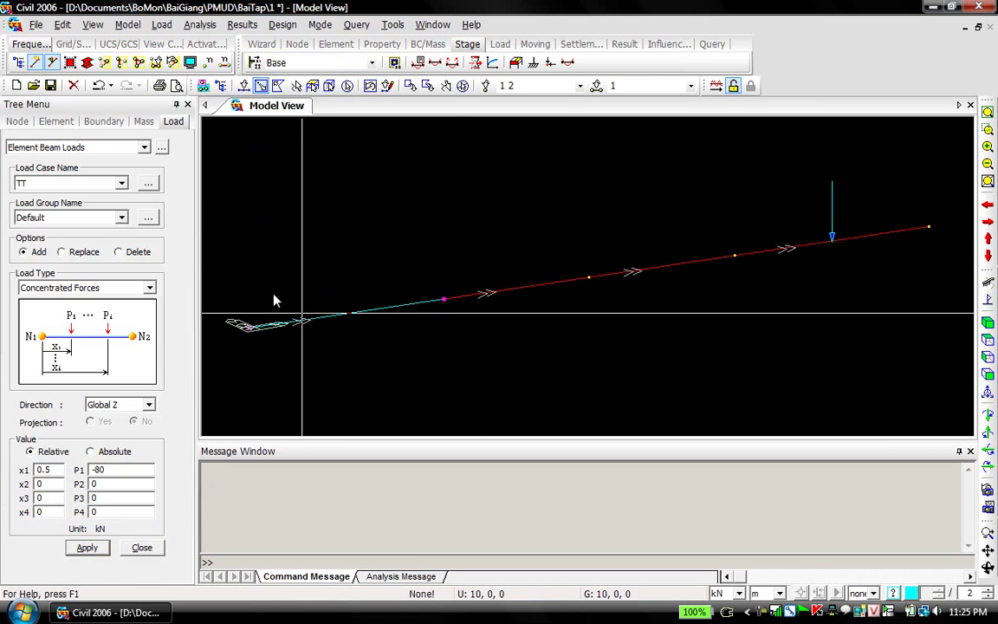
click(92, 183)
click(81, 217)
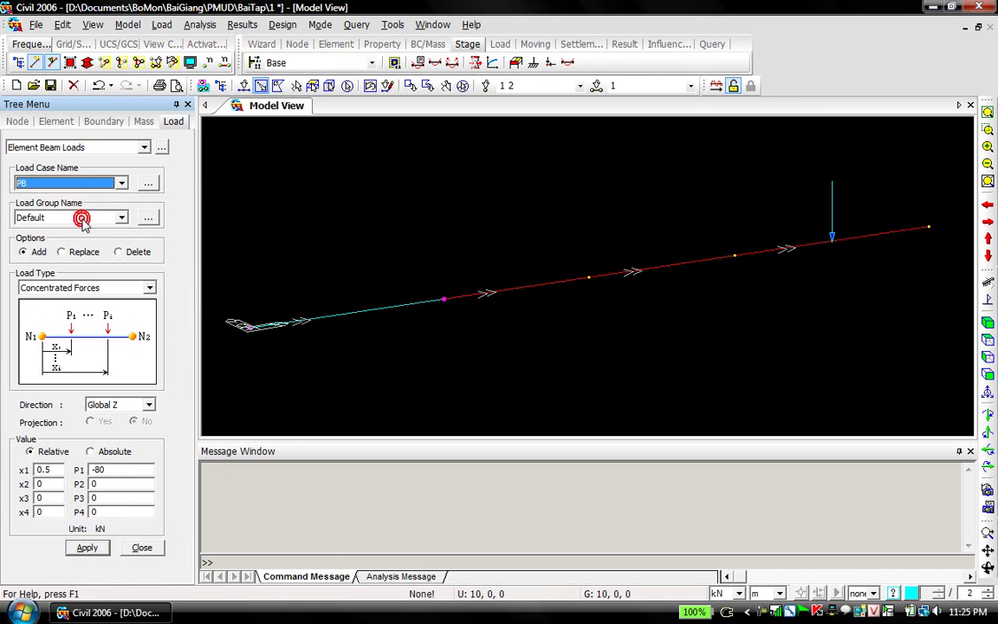
click(84, 293)
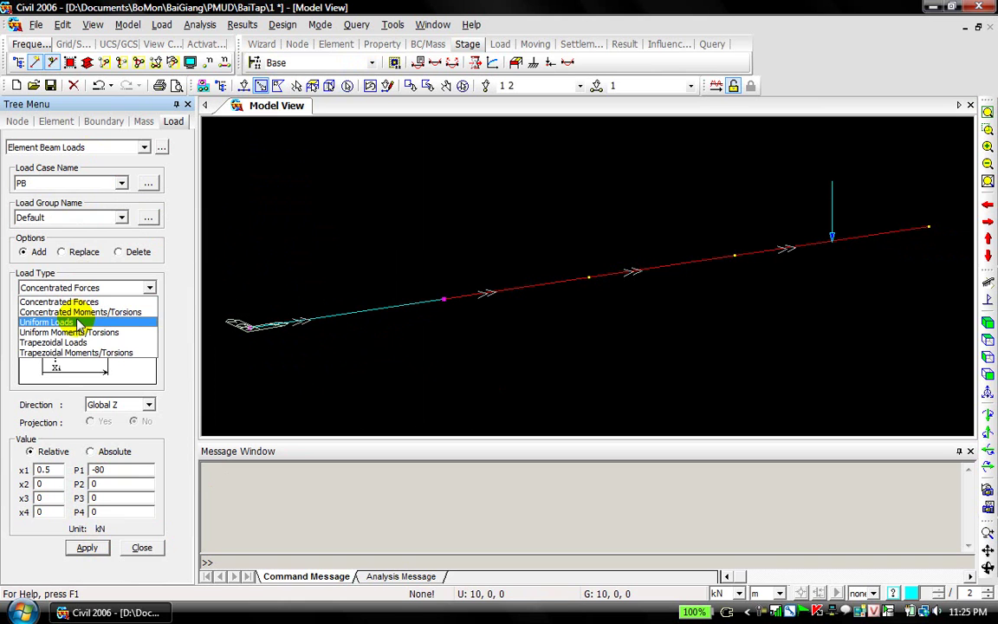
click(59, 342)
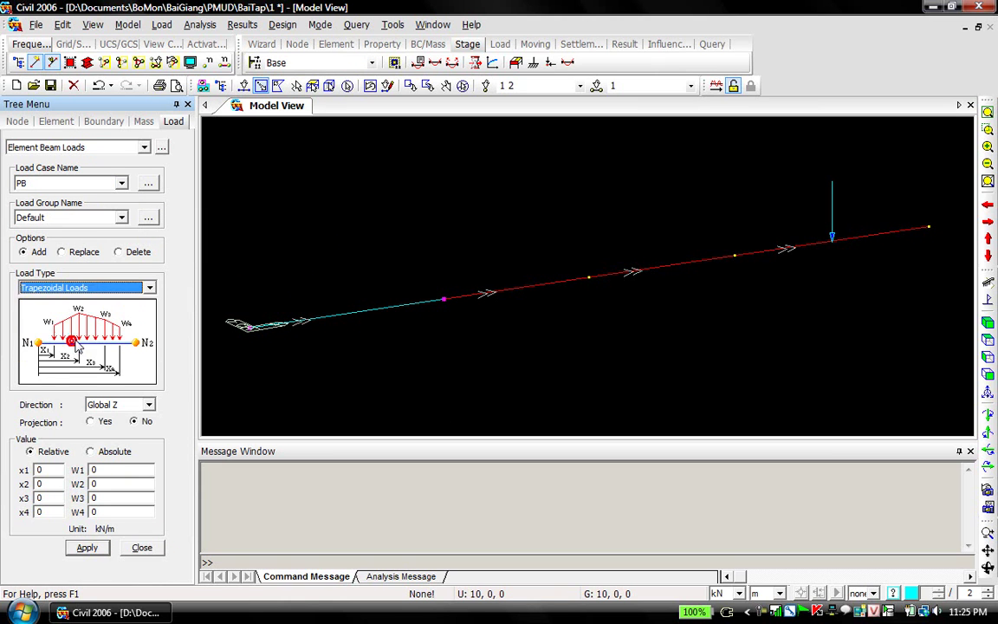
click(57, 482)
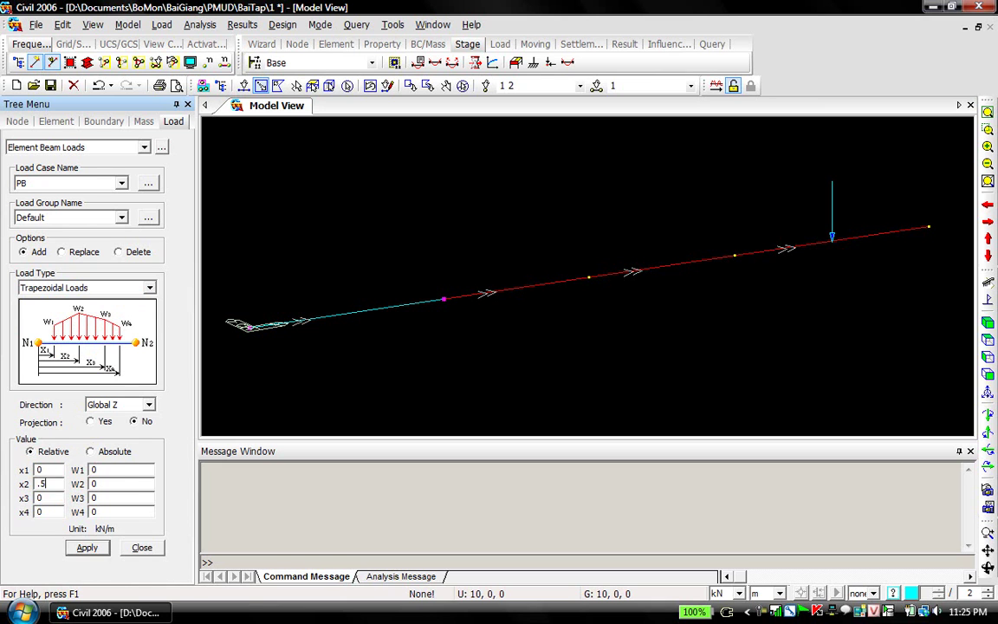
double_click(97, 469)
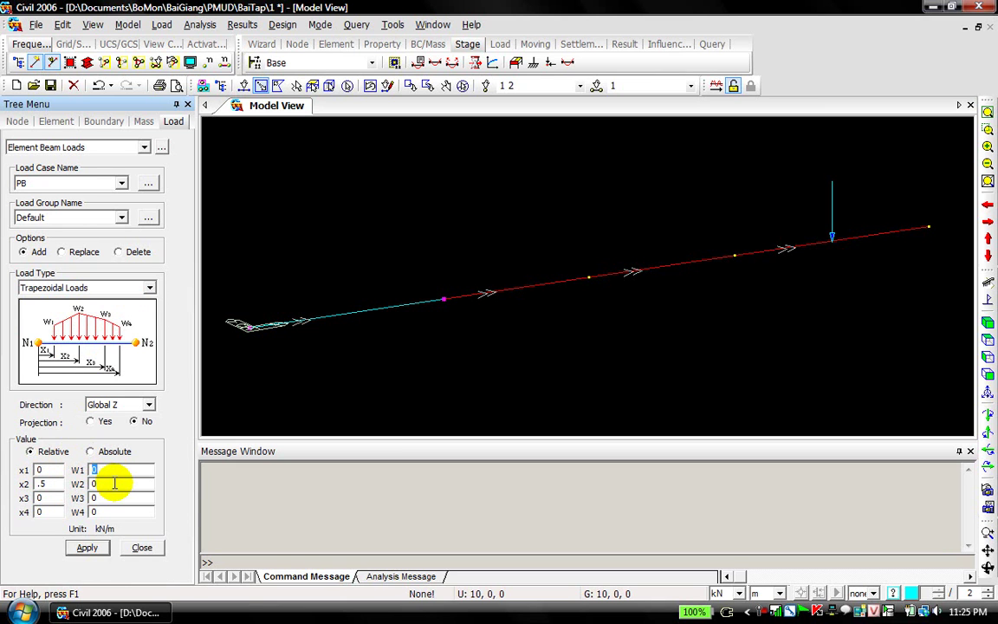
text(-2)
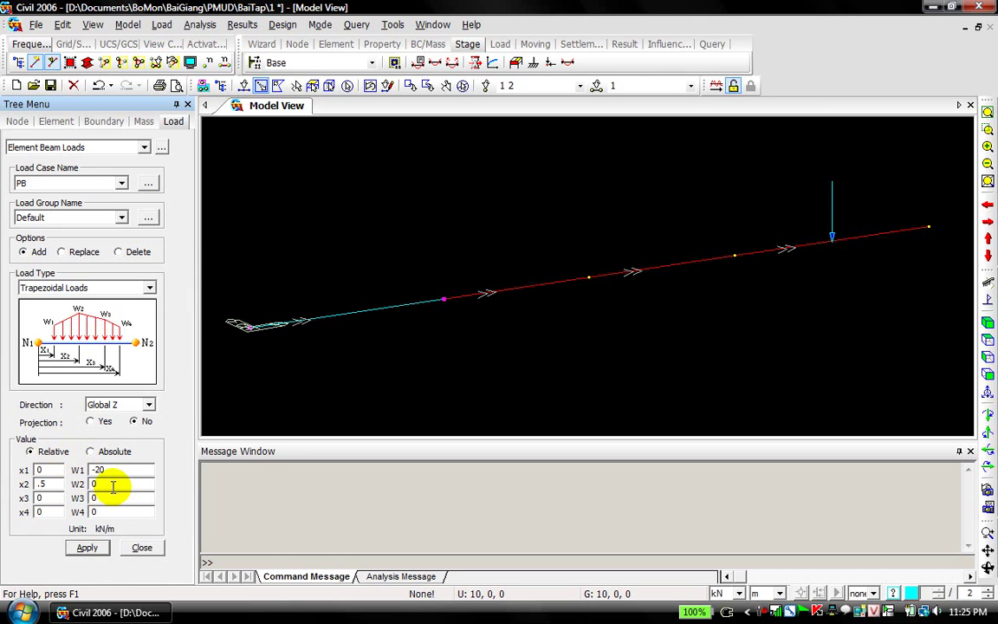
double_click(113, 486)
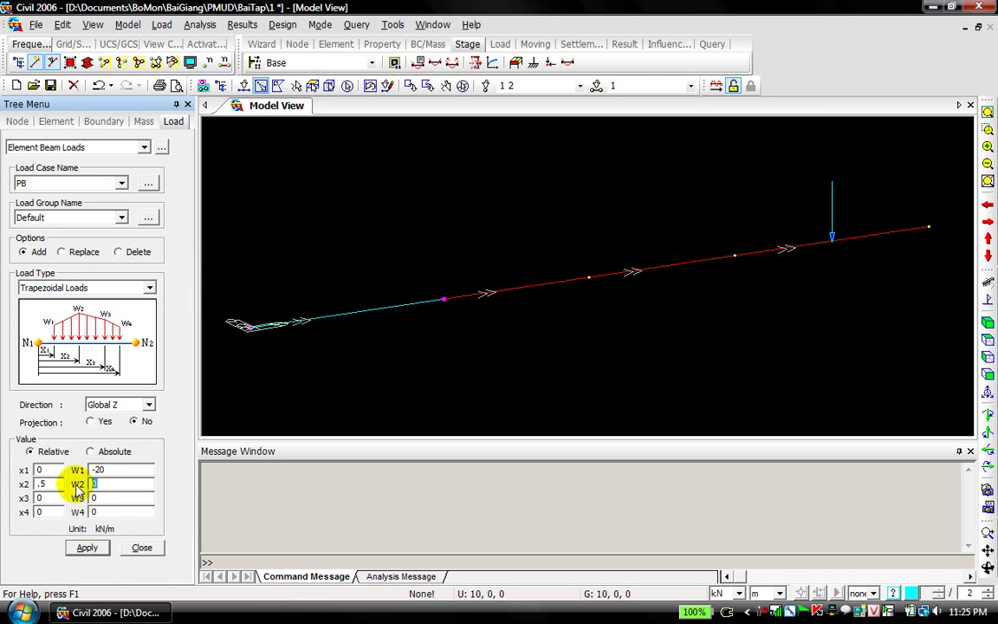
text(-35)
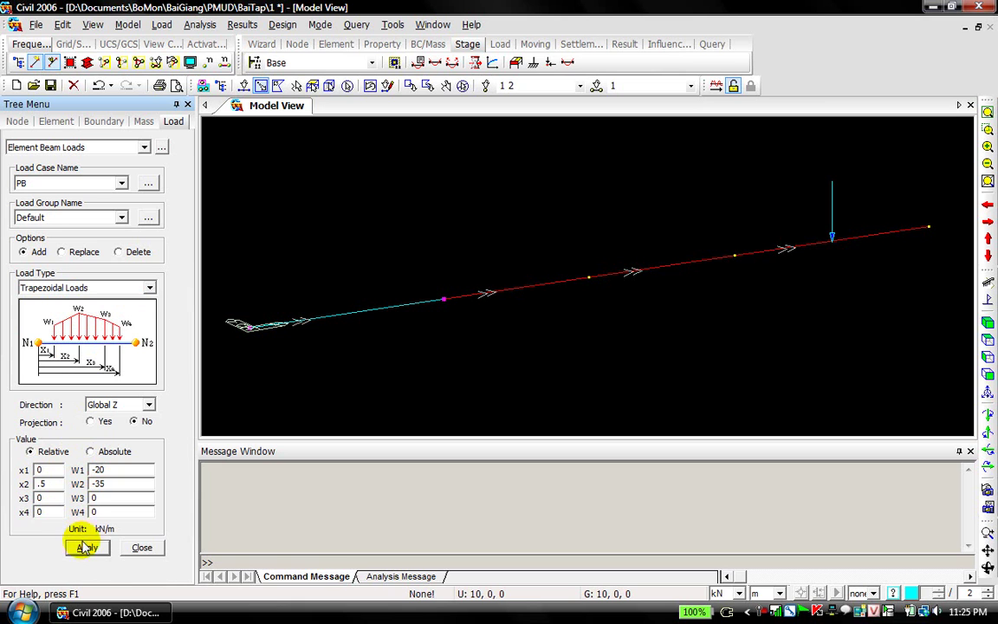
click(87, 547)
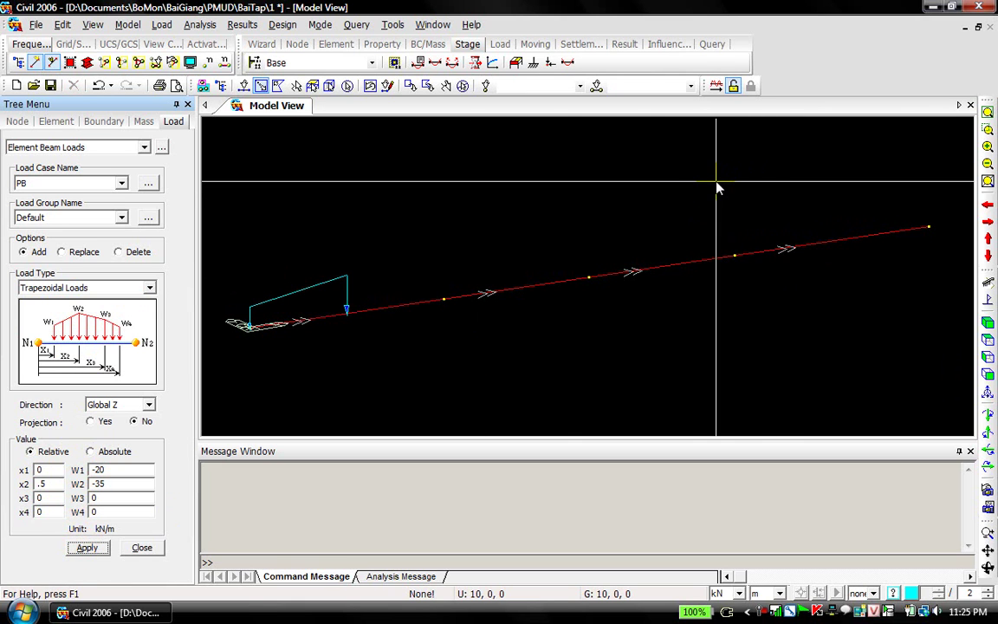
Select element 4, the last span of the beam.
drag(717, 186, 934, 322)
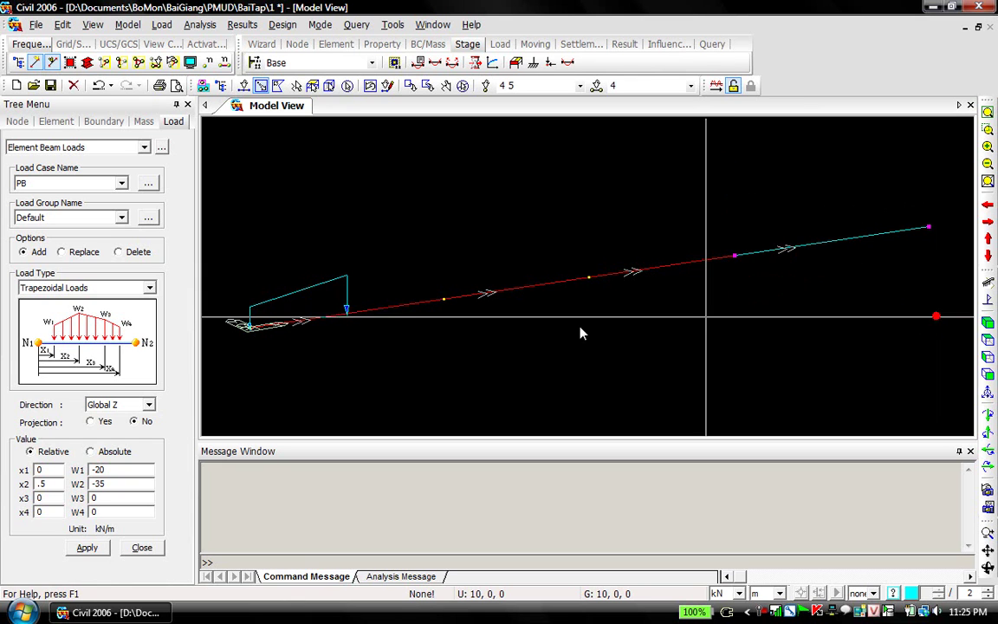
drag(43, 470, 27, 472)
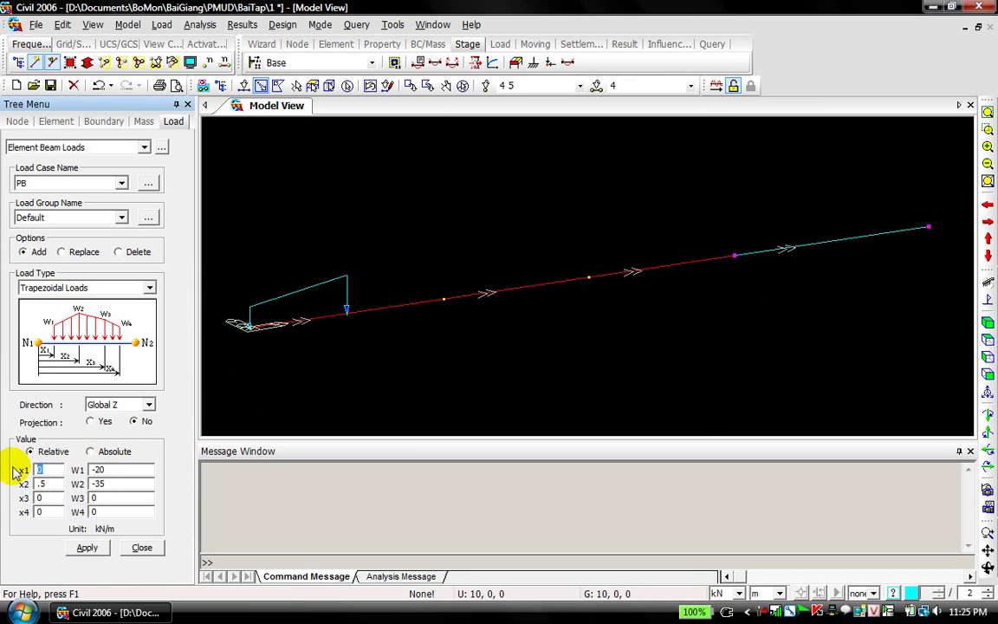
text(.5)
key(Tab)
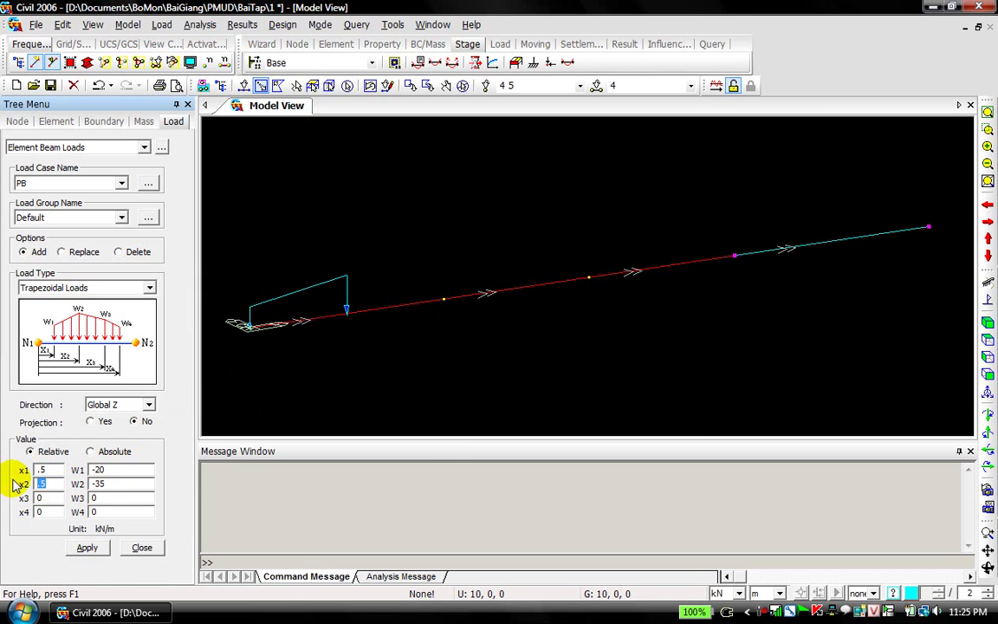
text(0)
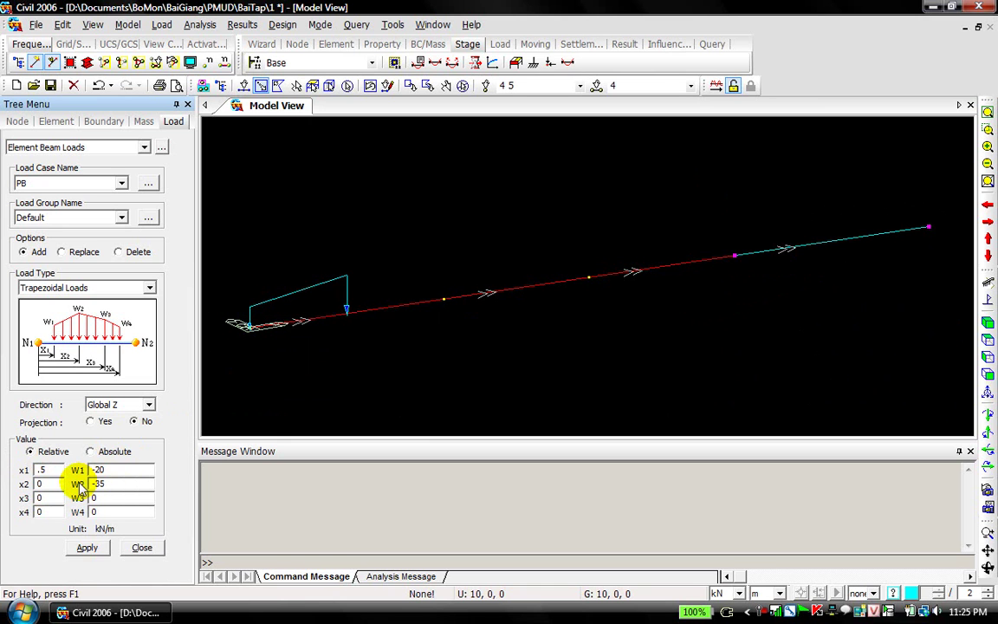
text(1)
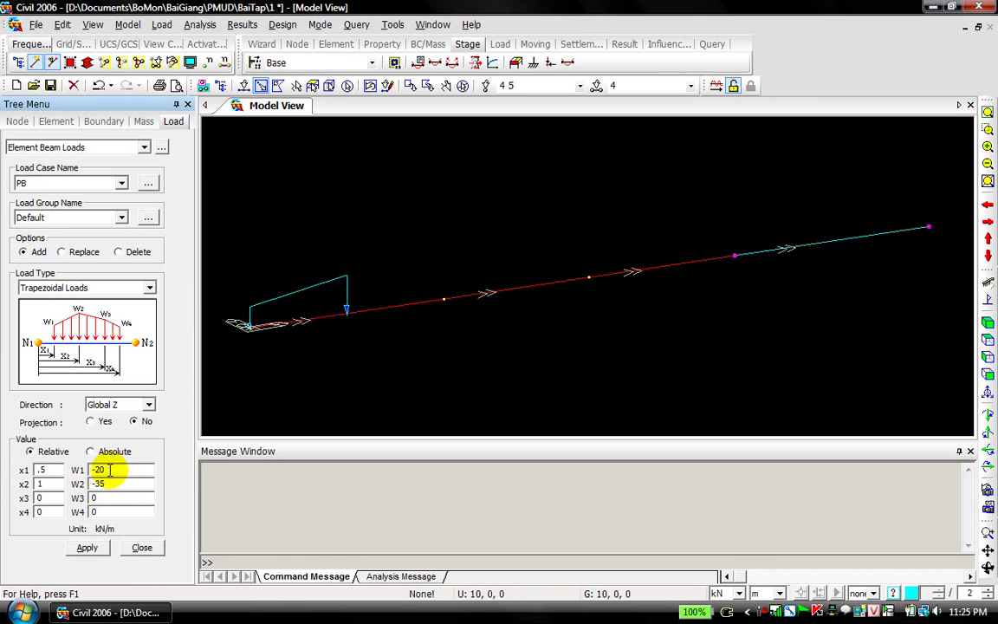
Apply a uniform element beam load of -20 kN/m to element 4 in case PB, Global Z, from relative x1 0.5 to x2 1.
click(87, 287)
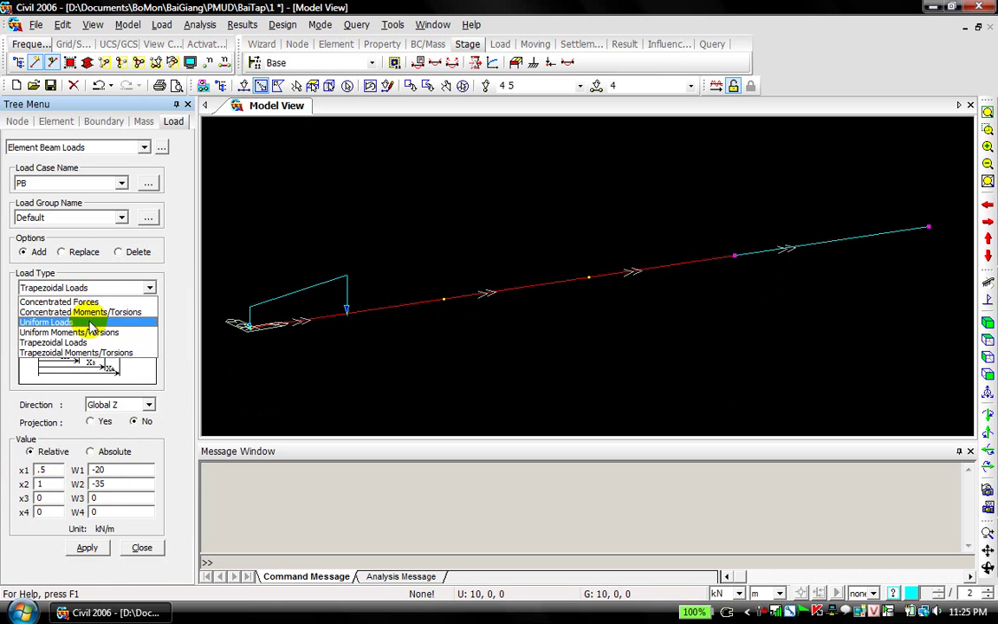
click(89, 322)
double_click(38, 470)
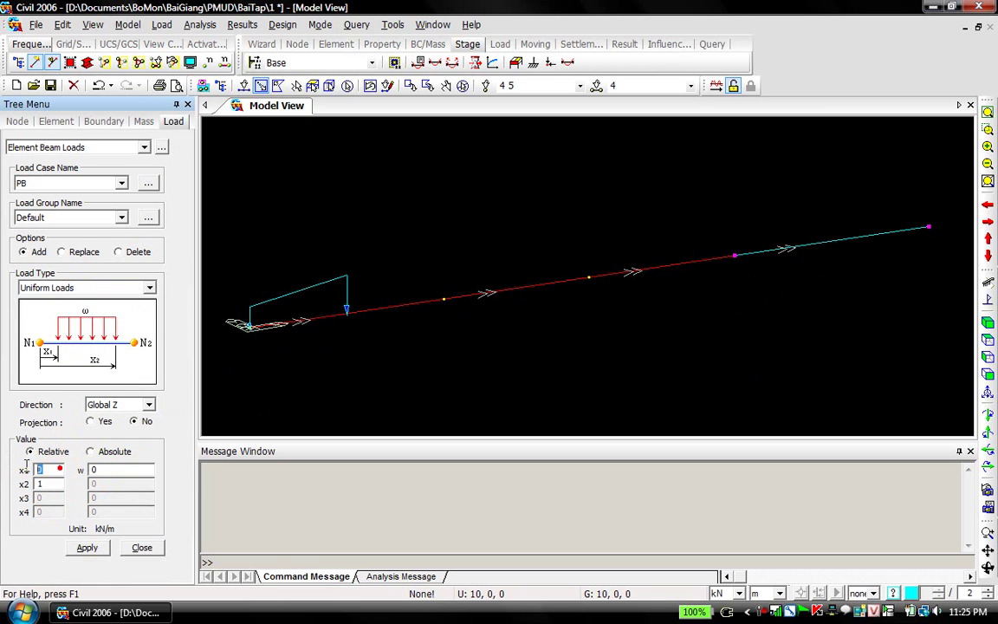
text(.5)
key(Tab)
text(-20)
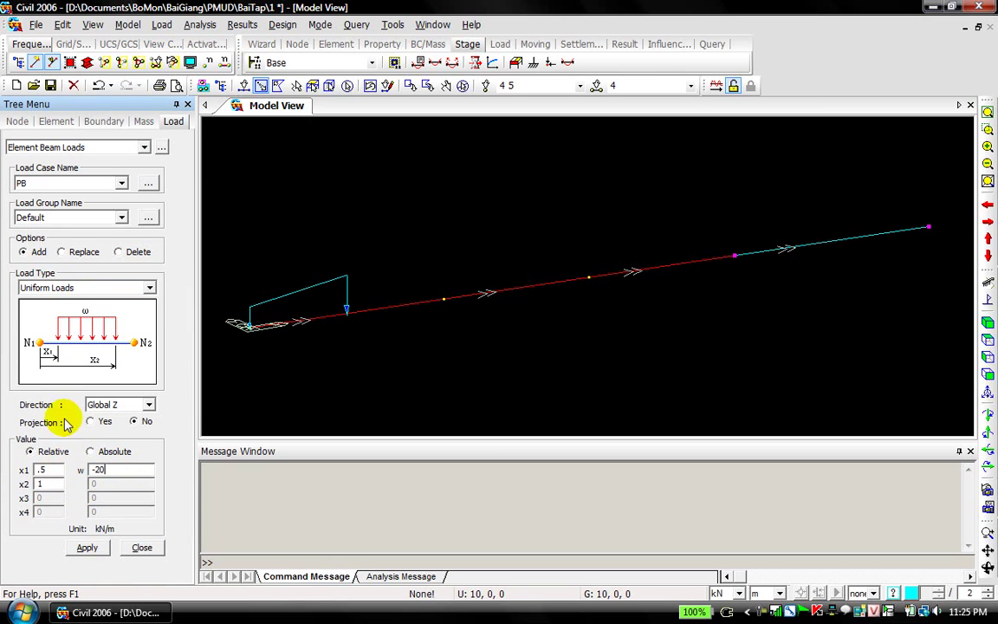
click(97, 551)
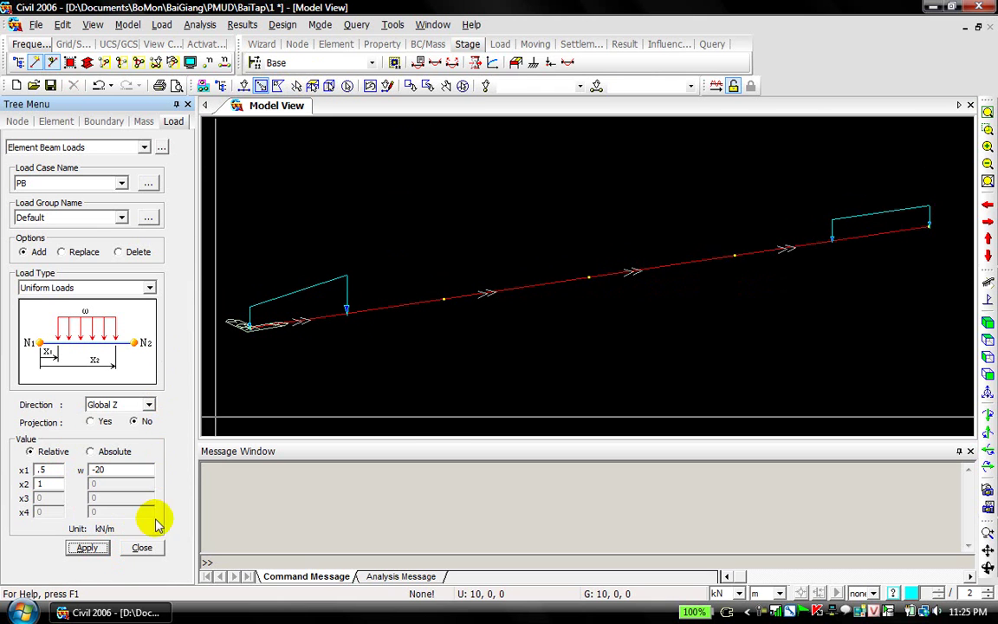
Define a trapezoidal line beam load in case PB with x2 at relative 1 and W2 -40 kN/m.
click(97, 149)
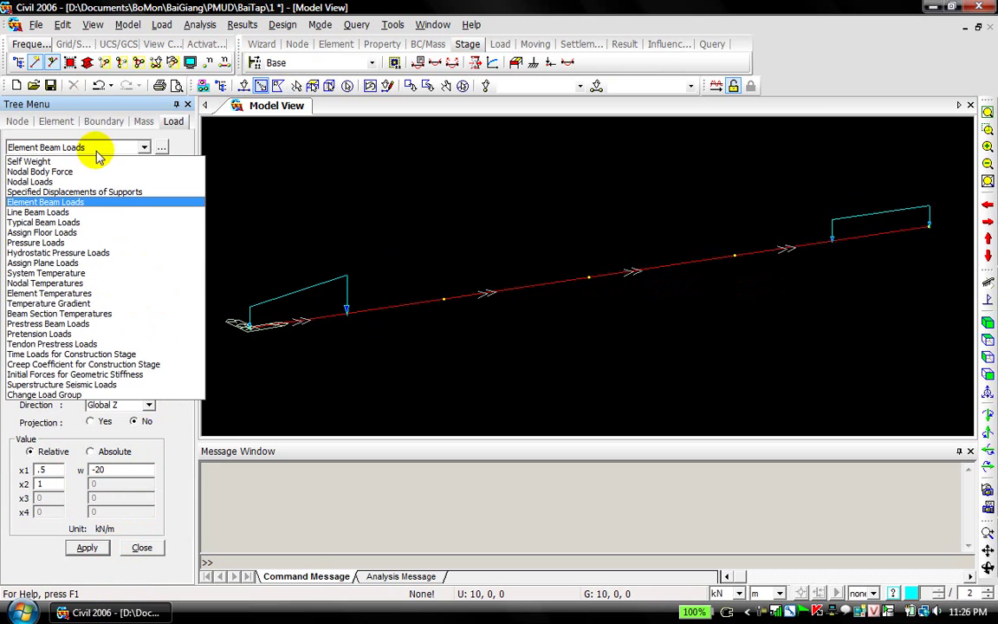
click(52, 212)
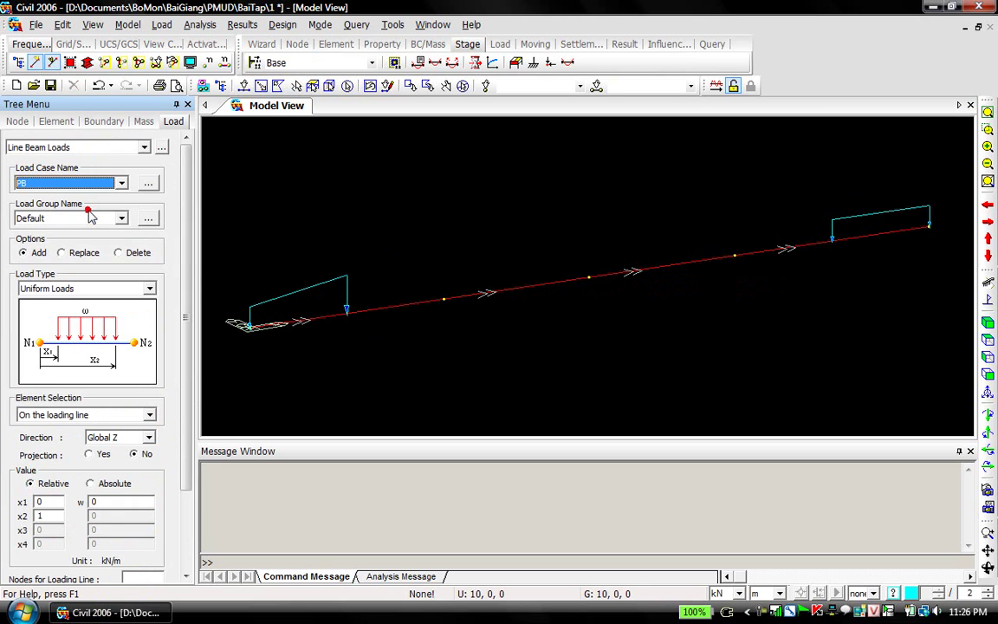
click(93, 297)
click(80, 347)
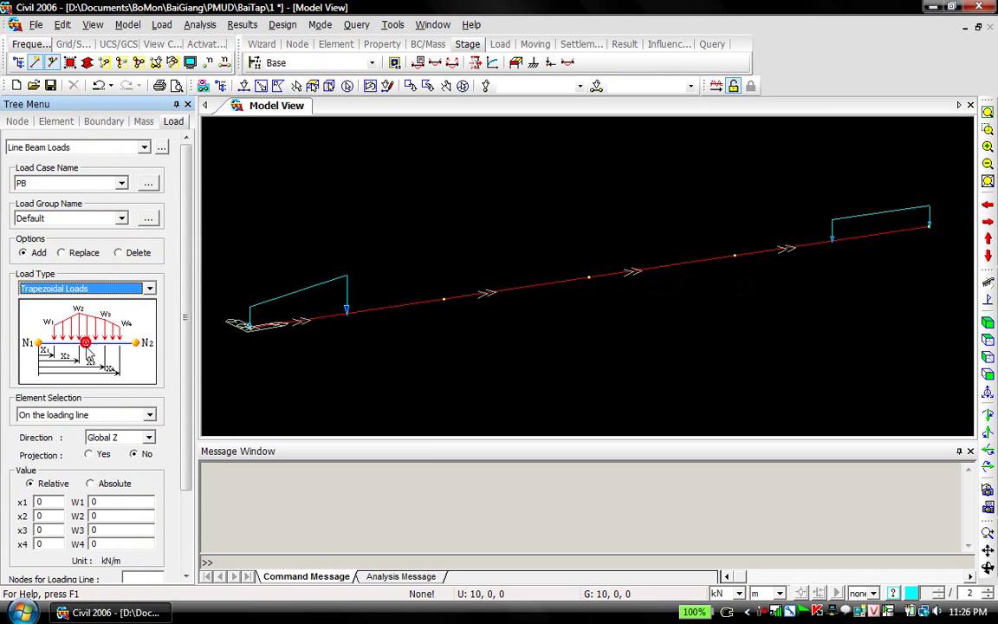
double_click(45, 516)
text(1)
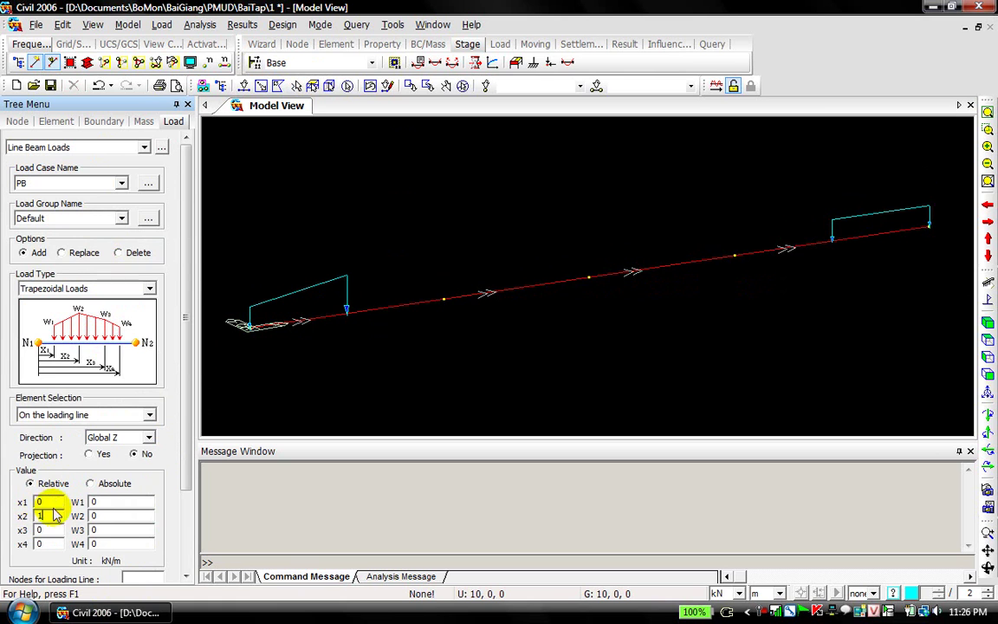
double_click(108, 516)
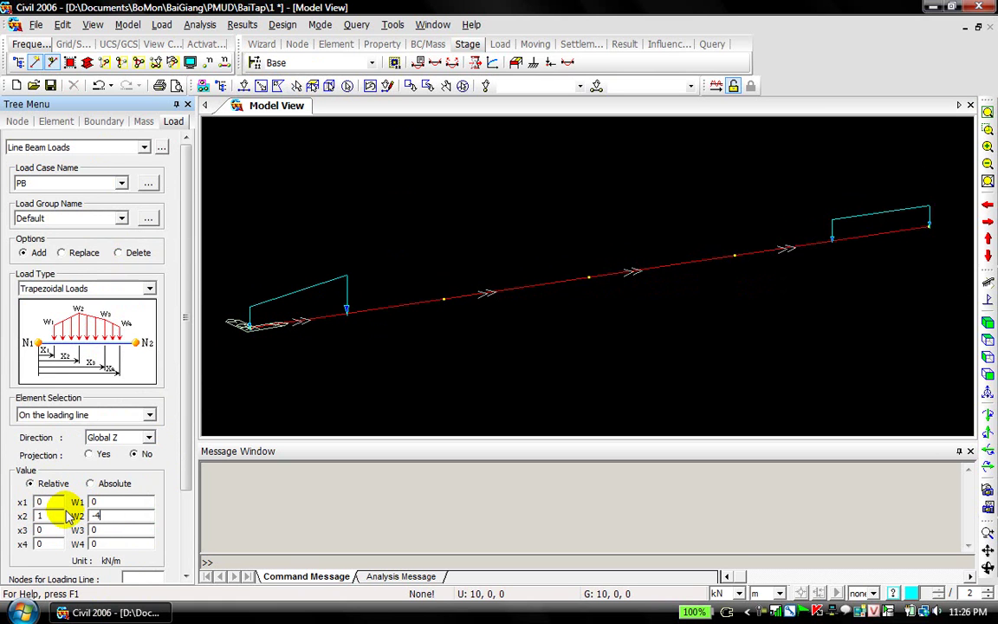
text(-40)
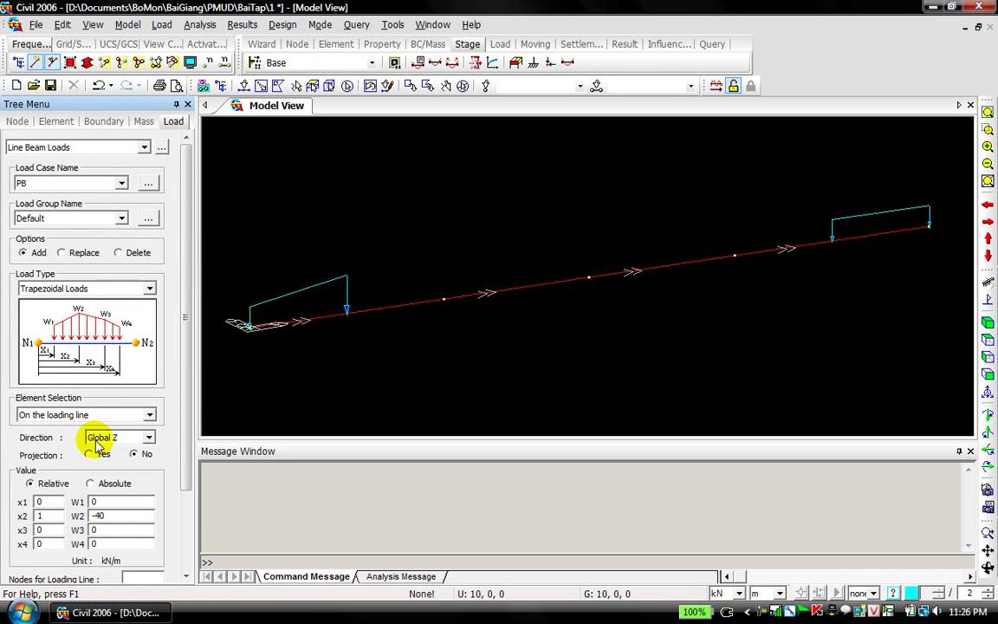
Apply the line beam load along the loading line from node 2 to node 4 and close the load form.
click(183, 462)
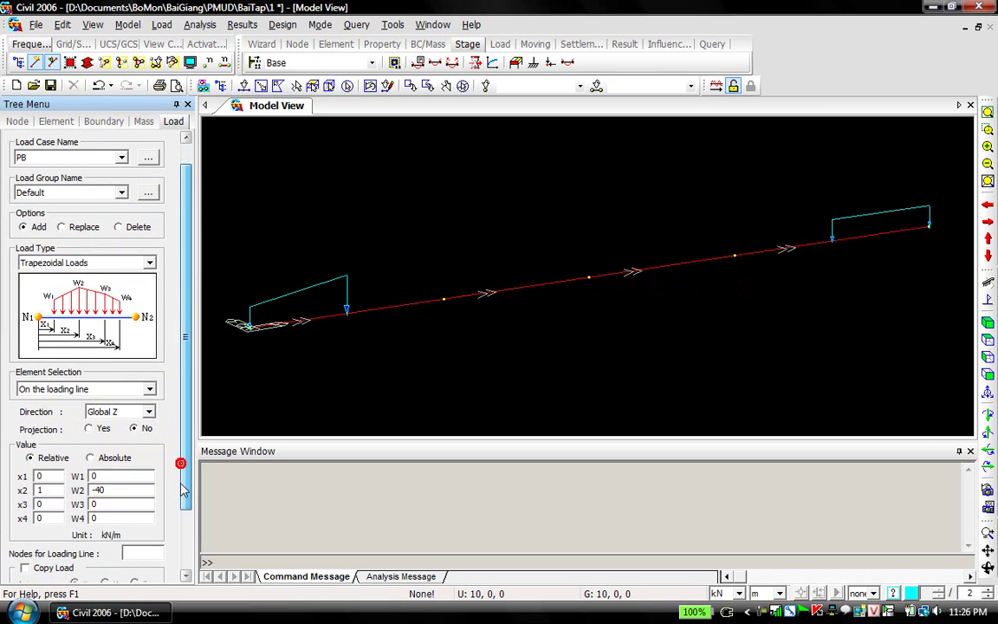
click(139, 525)
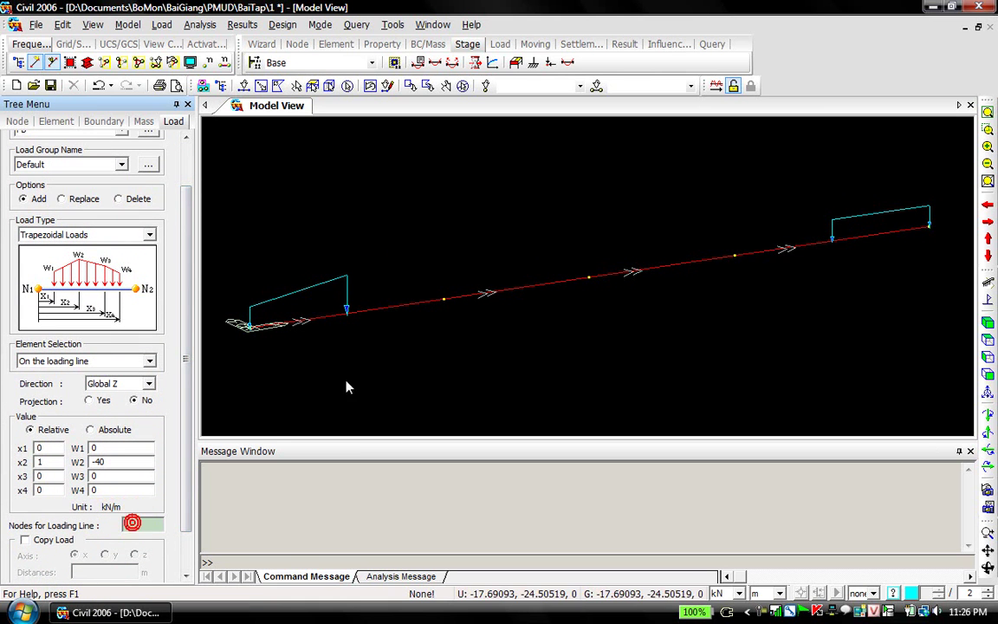
click(444, 300)
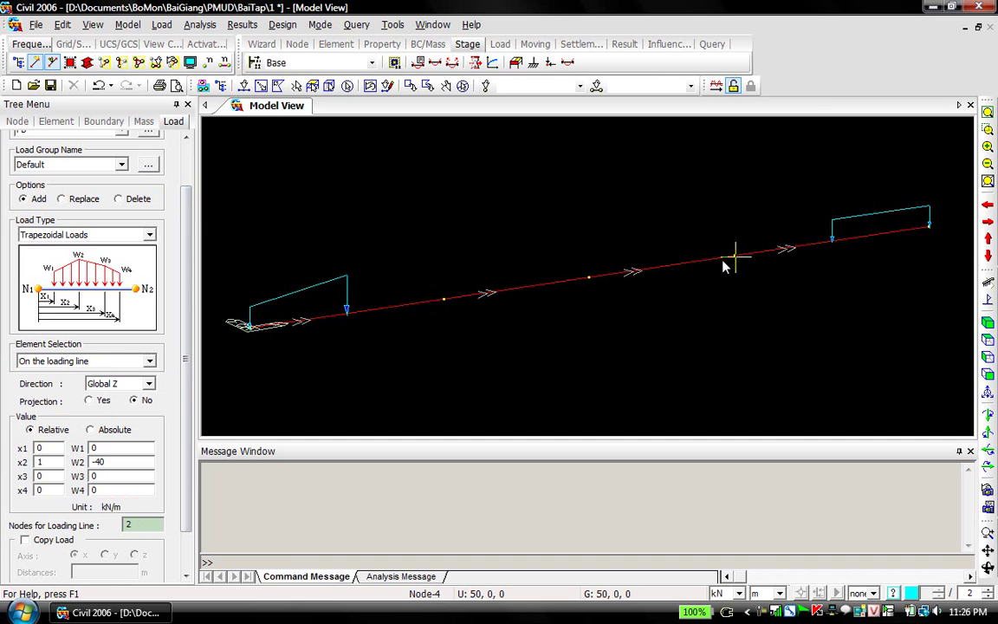
click(724, 265)
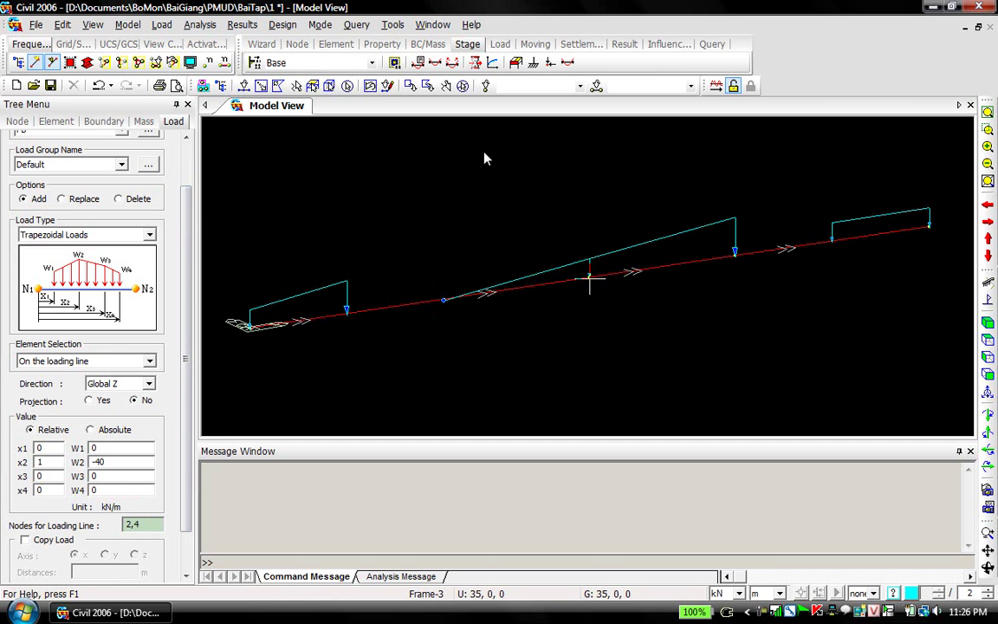
click(185, 535)
click(184, 534)
click(144, 505)
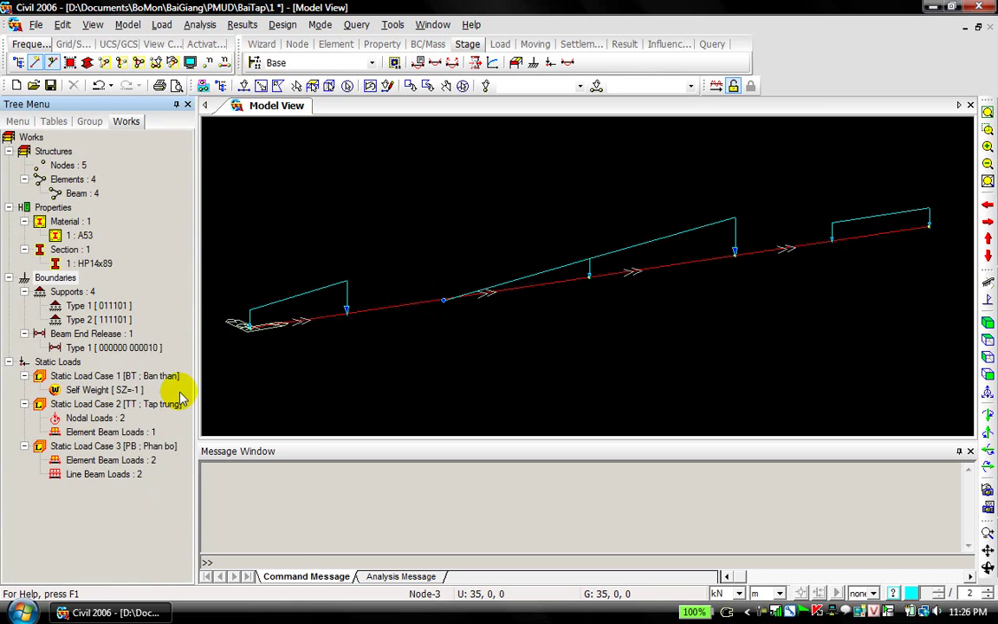
Display the nodal loads and beam loads of all load cases on the model, with their load values.
click(189, 62)
click(421, 135)
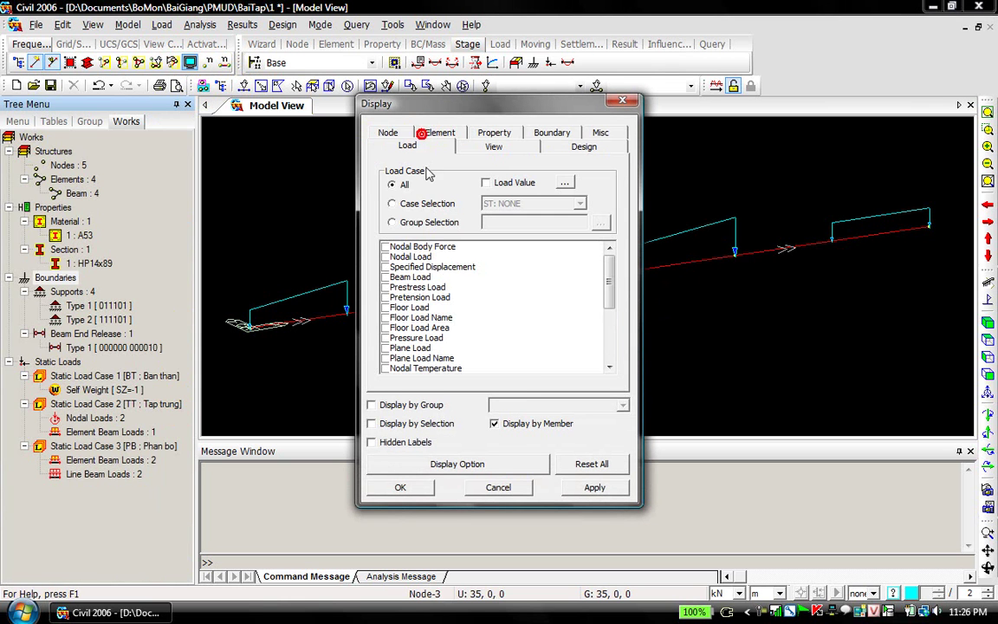
click(385, 257)
click(385, 277)
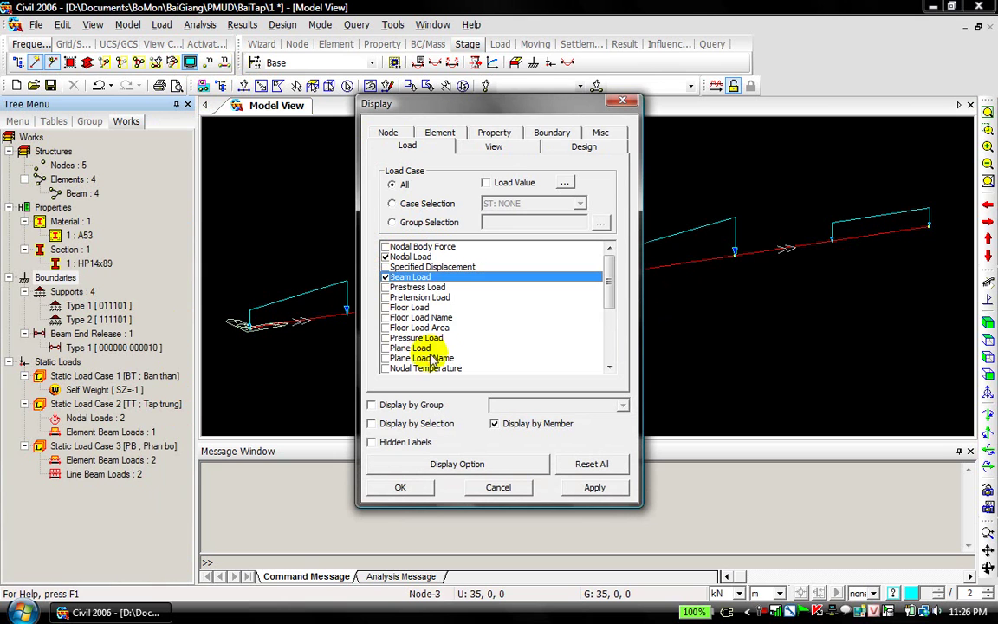
click(403, 486)
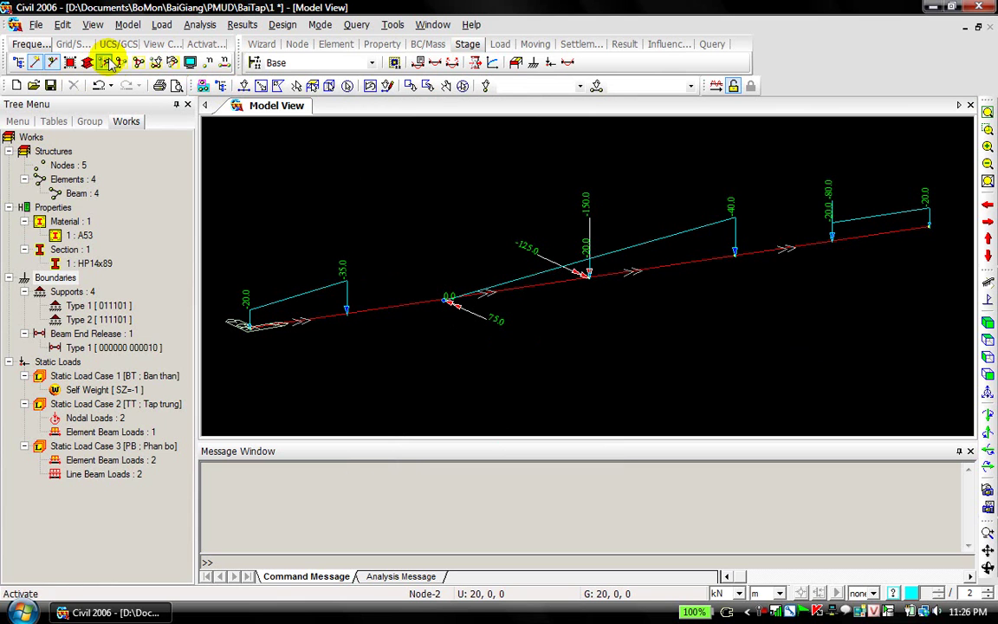
Perform the structural analysis of the beam model.
click(200, 30)
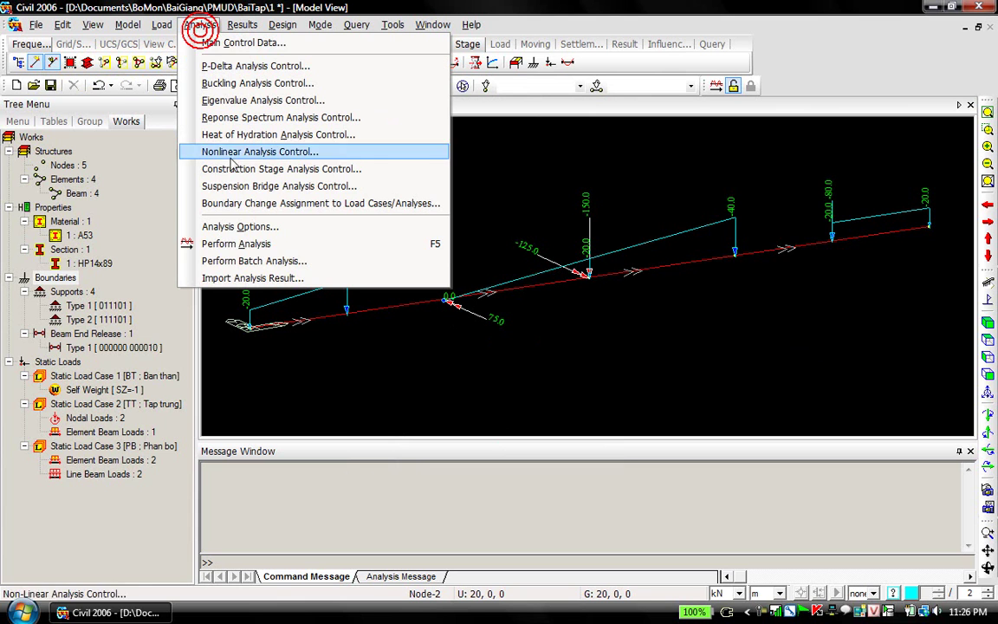
click(240, 243)
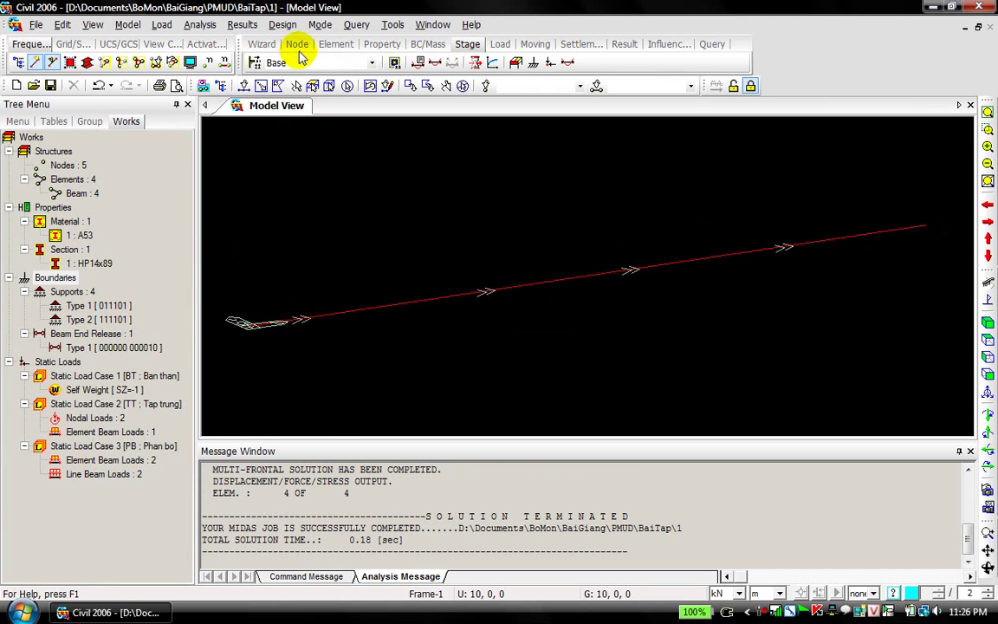
Add a general load combination named TongHop with type Add.
click(242, 25)
click(259, 43)
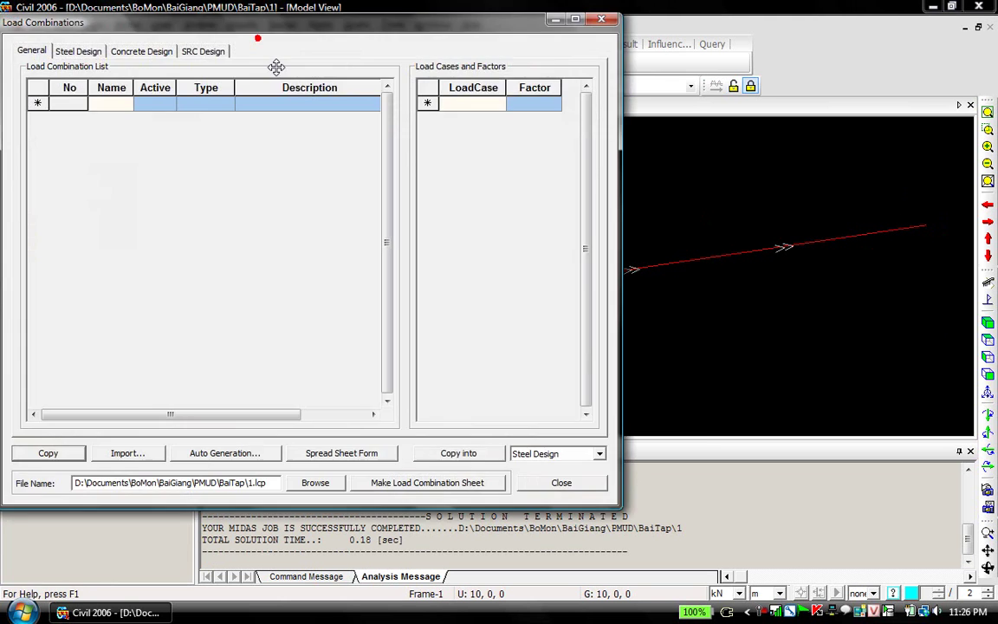
click(126, 107)
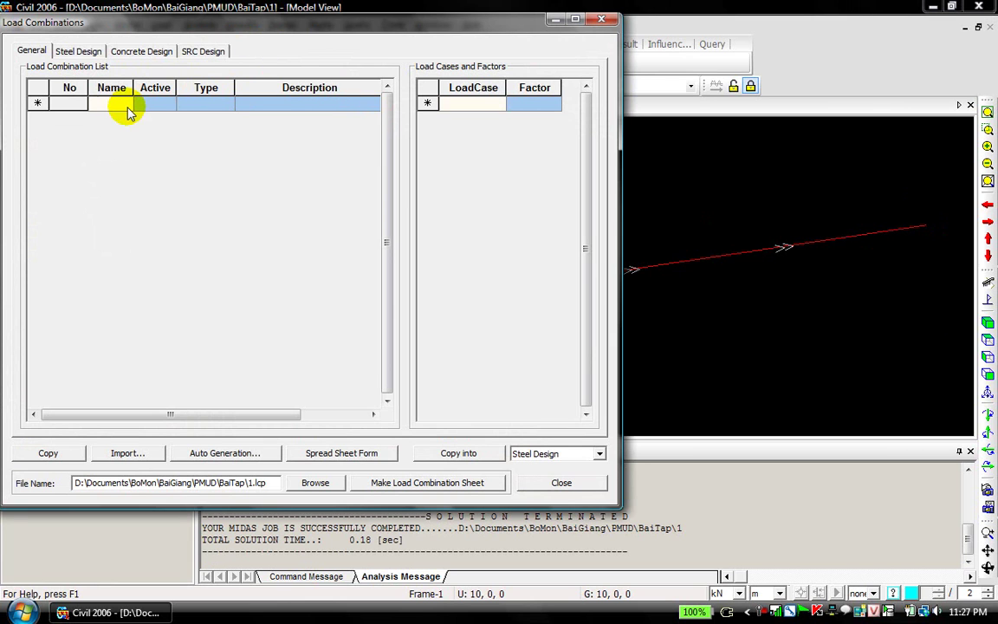
text(Tong)
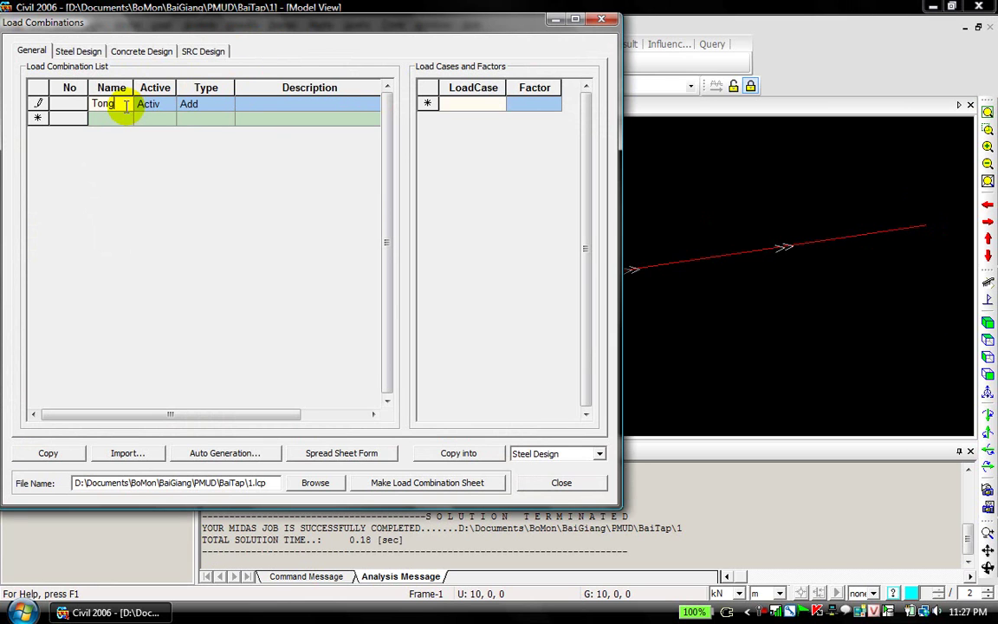
text(Hop)
Include load cases BT, TT and PB in the TongHop combination, each with factor 1.0, and close the combination dialog.
click(485, 104)
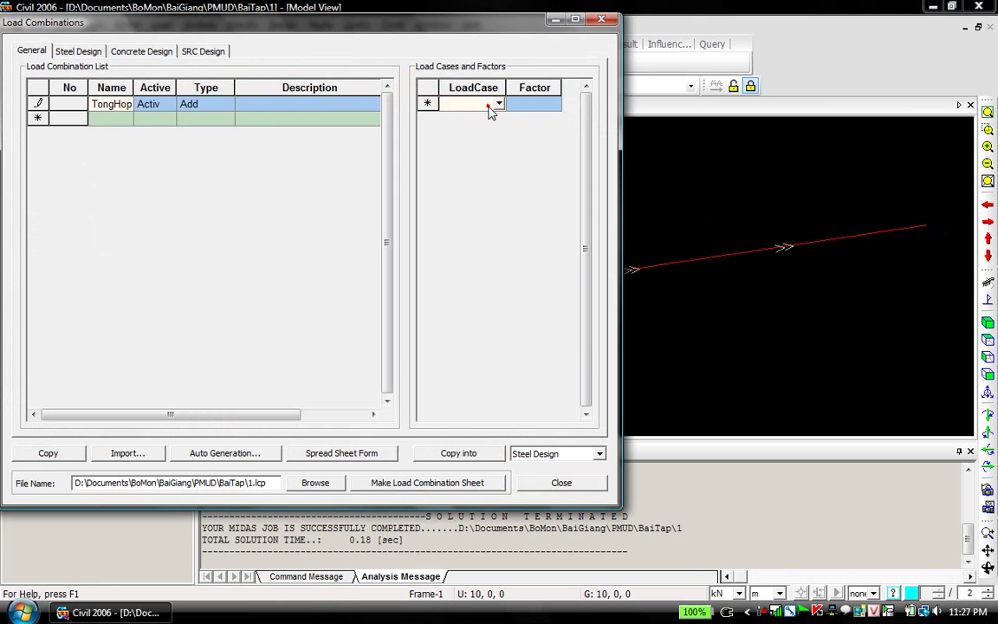
click(498, 104)
click(482, 117)
click(498, 119)
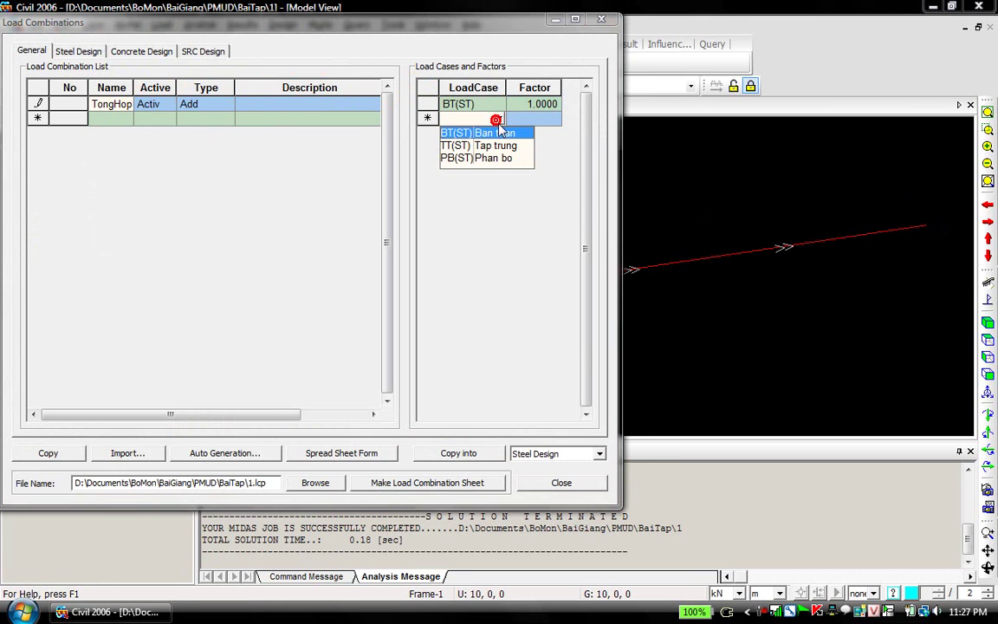
click(492, 143)
click(495, 139)
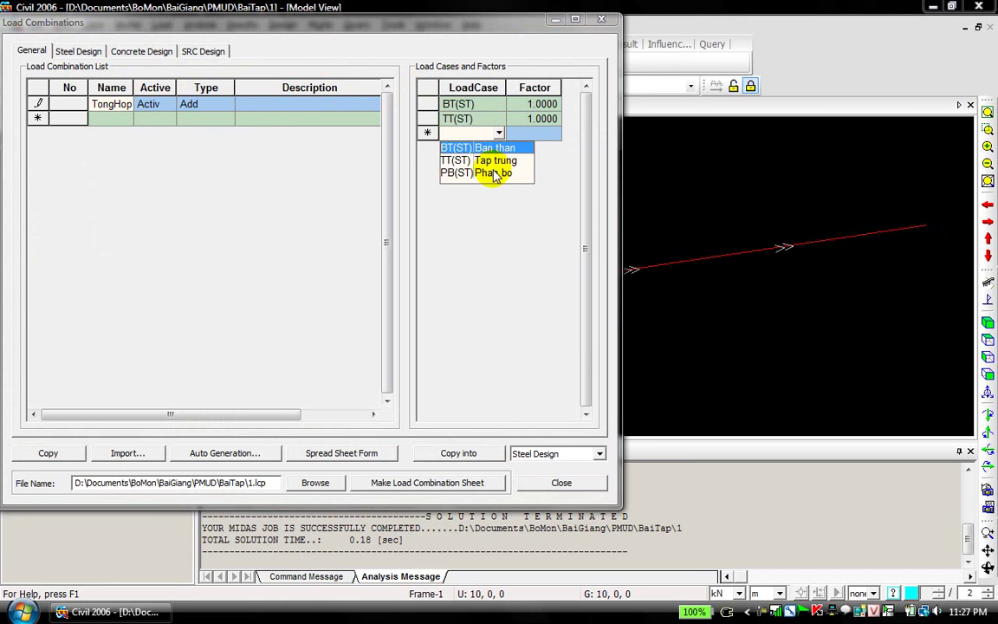
click(490, 169)
click(486, 119)
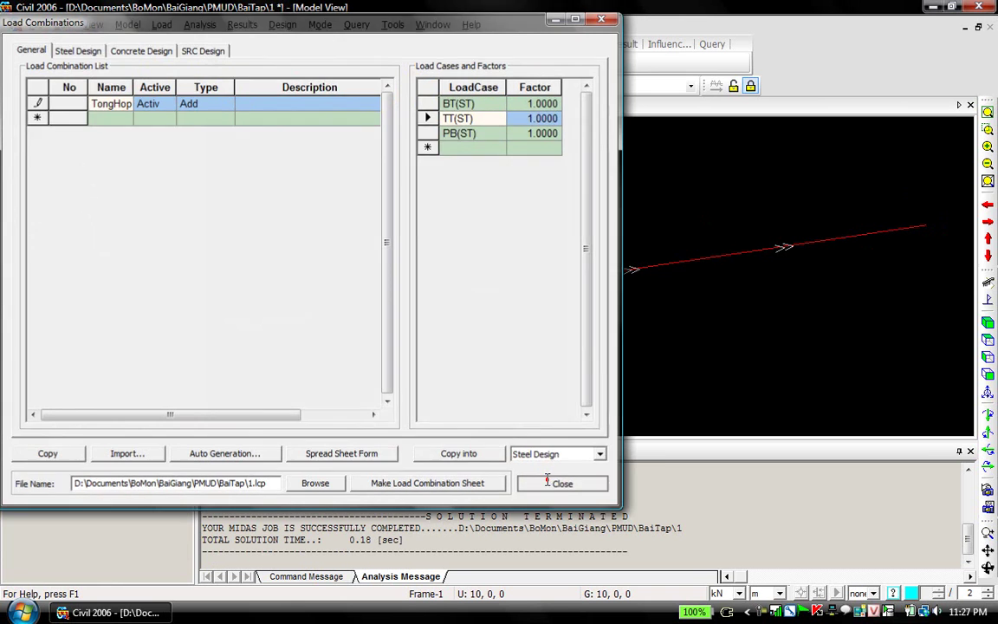
click(557, 481)
Display the beam diagram of moment My for load case BT, with contour and values.
click(258, 26)
mouse_move(372, 118)
click(518, 153)
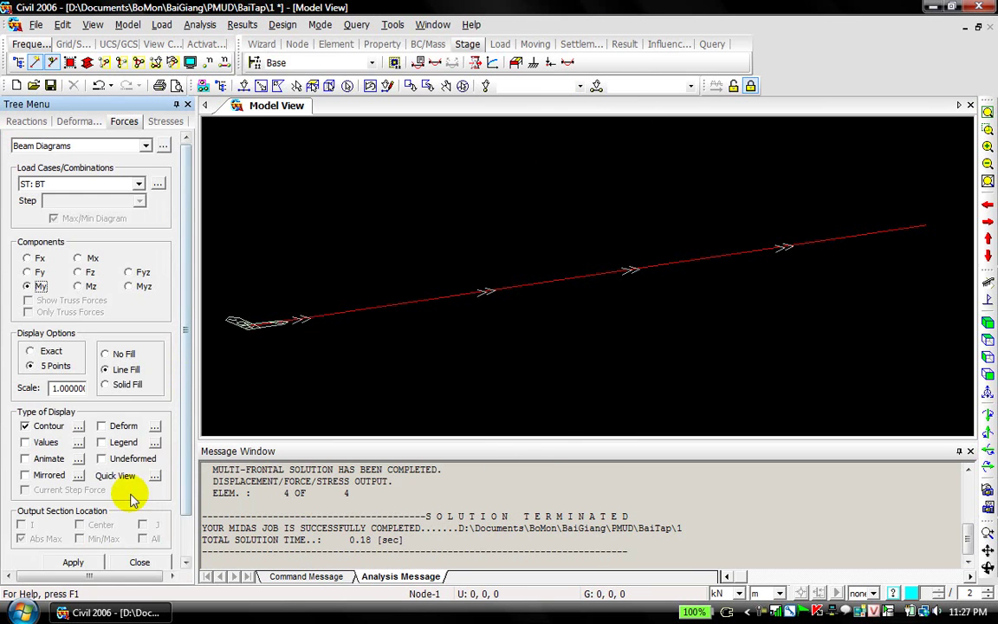
click(67, 184)
click(65, 186)
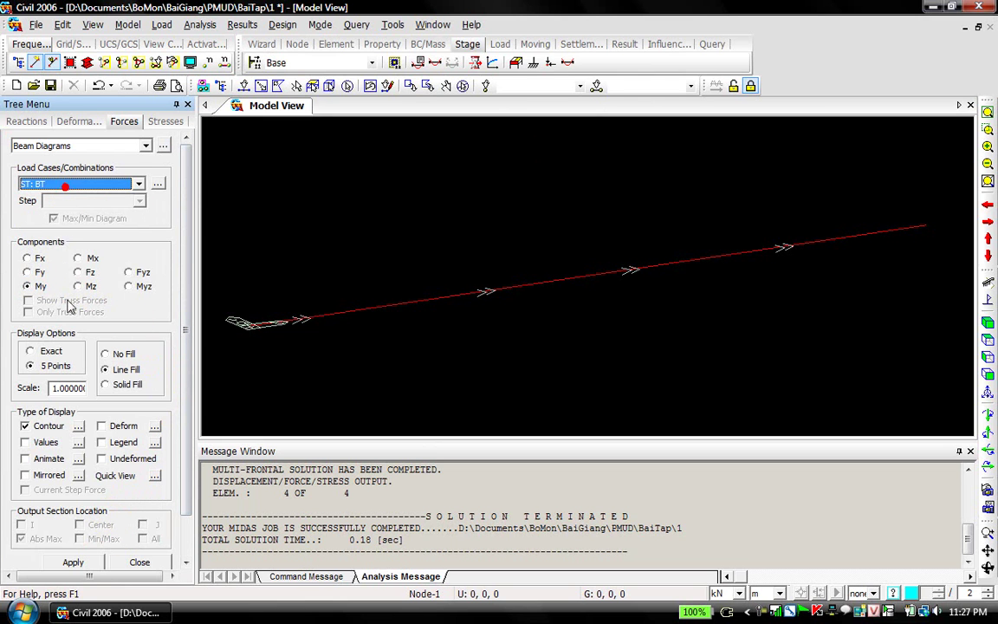
click(73, 562)
click(25, 441)
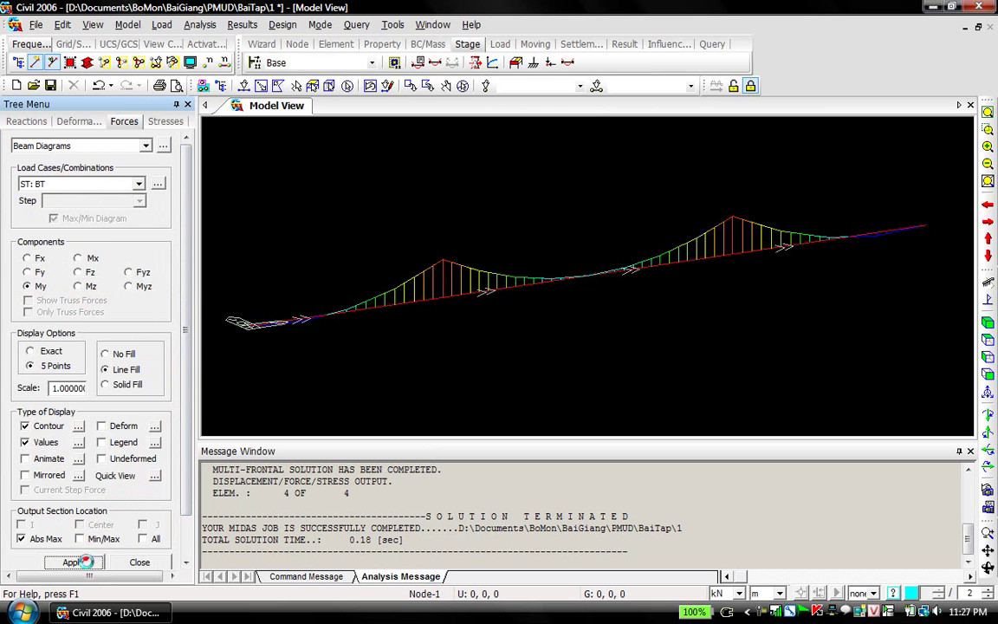
click(73, 561)
Display the My moment diagram for load case TT and for load case PB.
click(65, 183)
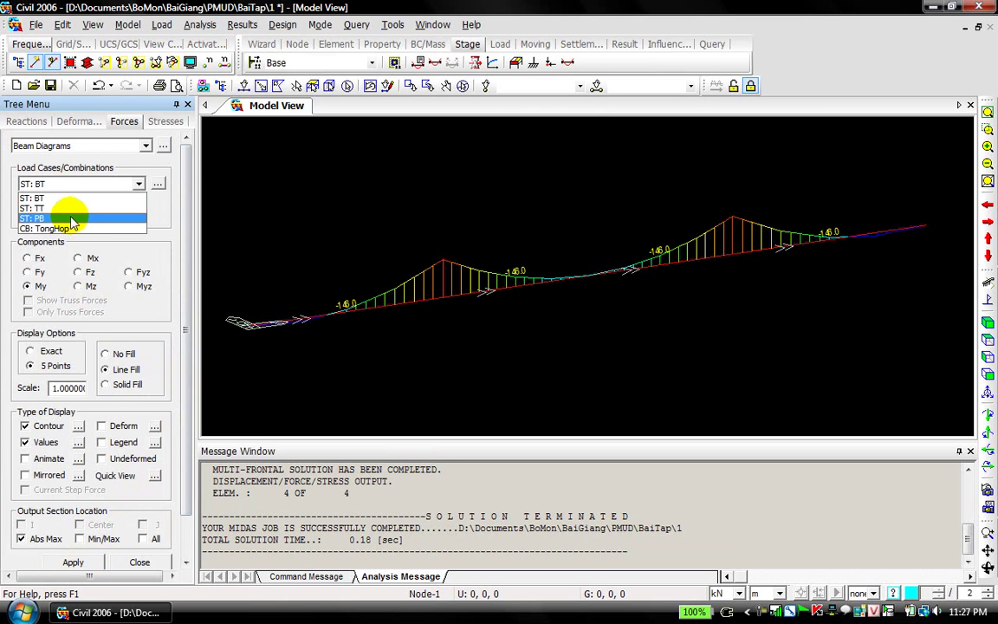
click(73, 210)
click(79, 563)
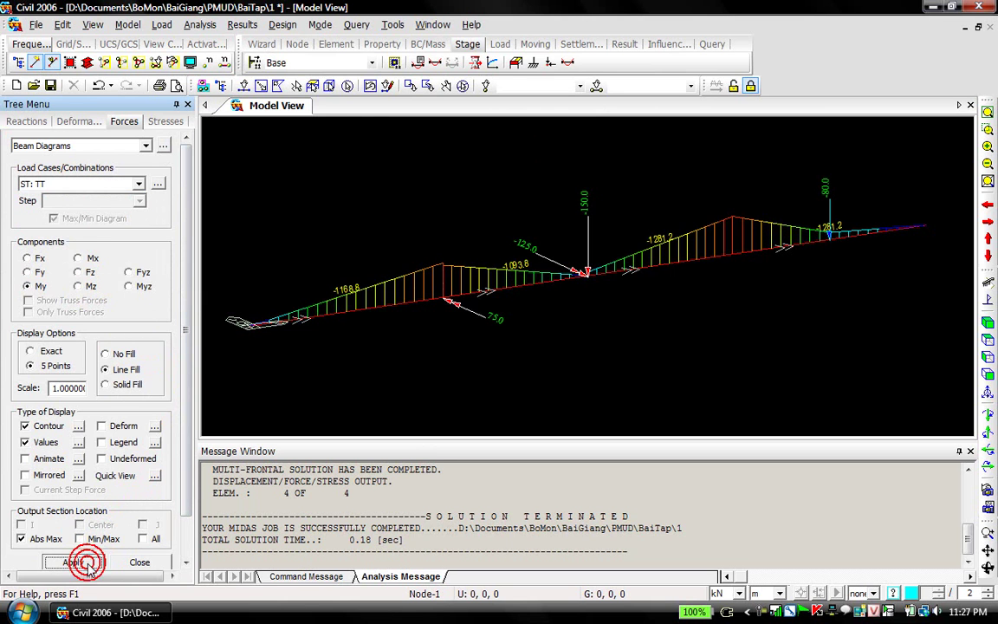
click(67, 185)
click(34, 218)
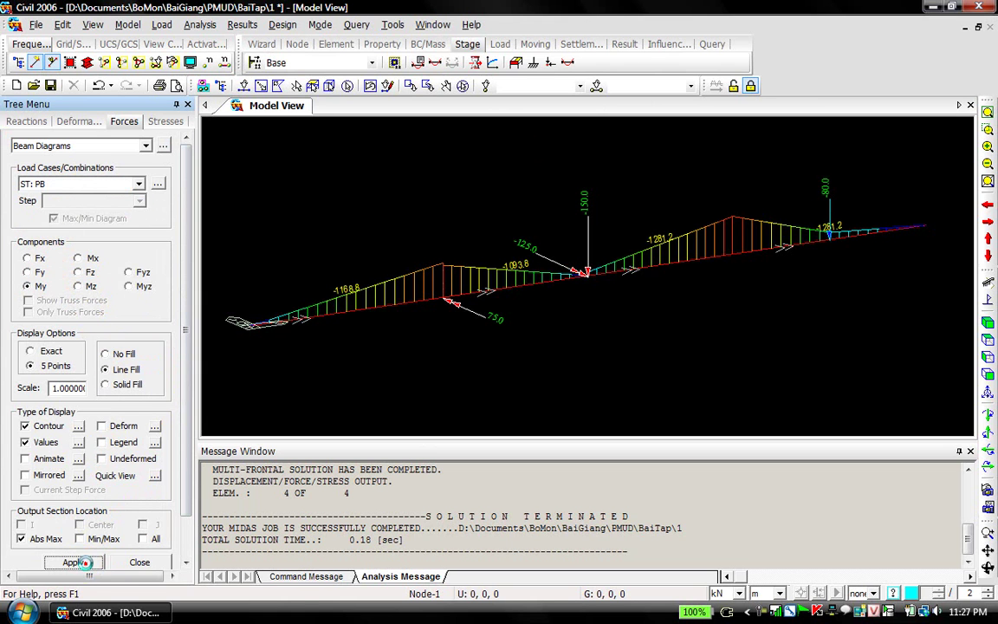
click(79, 562)
Display the My moment diagram and the Fz shear diagram for the TongHop combination.
click(89, 184)
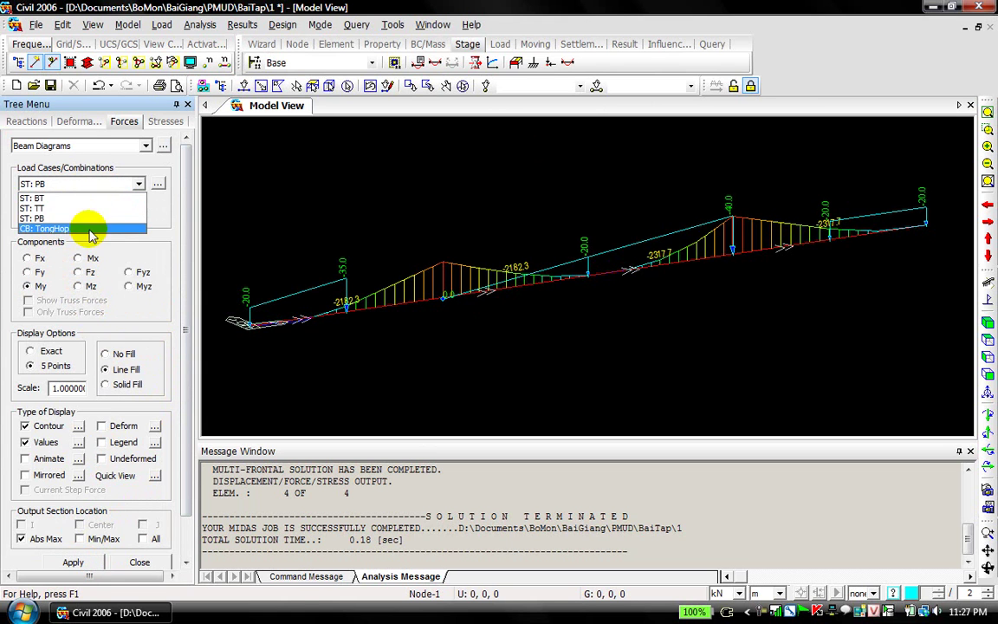
click(87, 226)
click(77, 562)
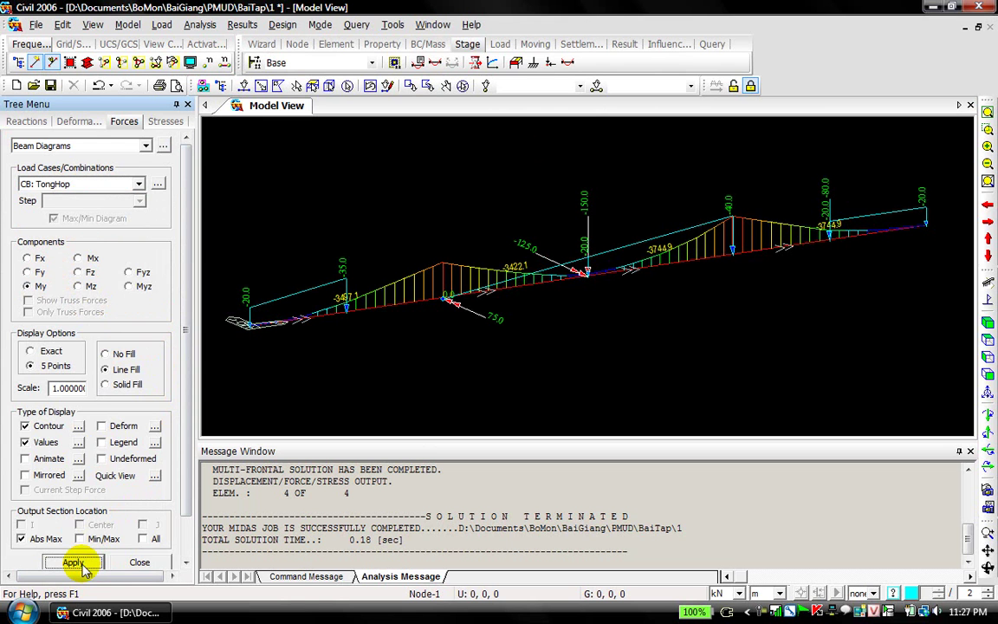
click(79, 272)
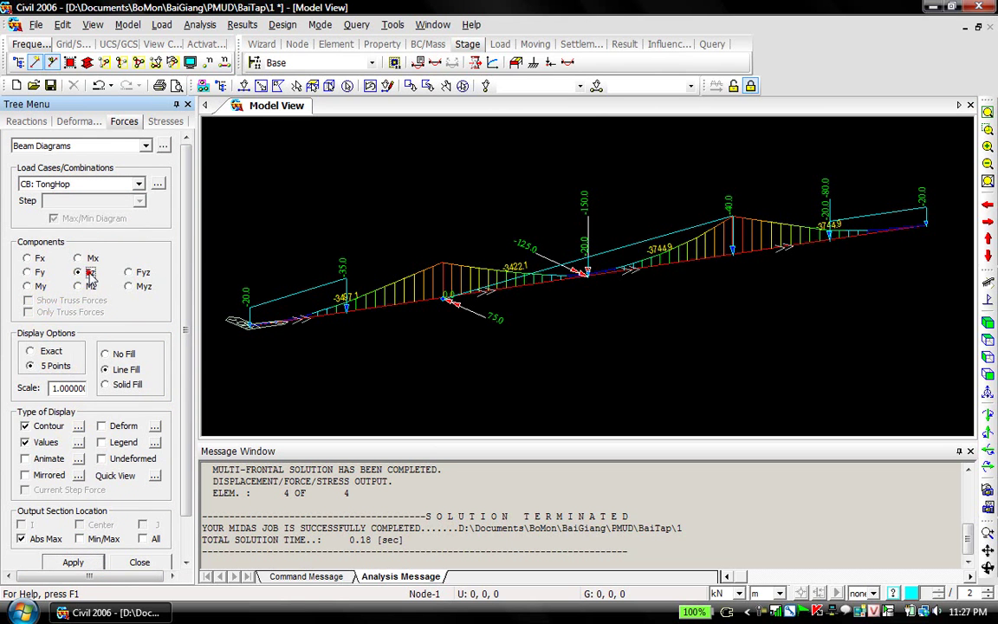
click(78, 560)
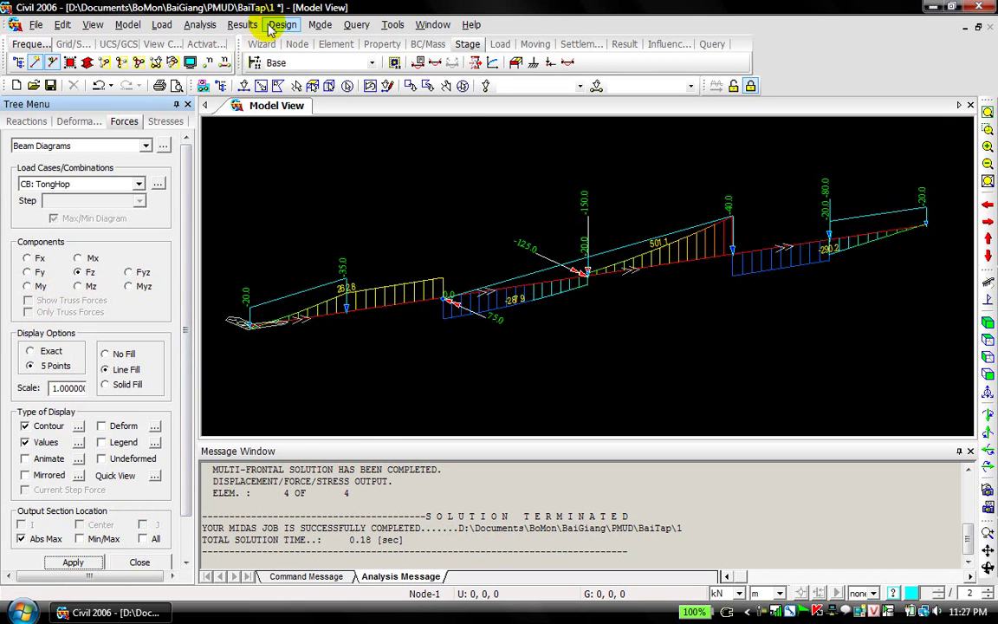
Display the deformed shape for the TongHop combination with component DXYZ and its values.
click(242, 24)
mouse_move(265, 102)
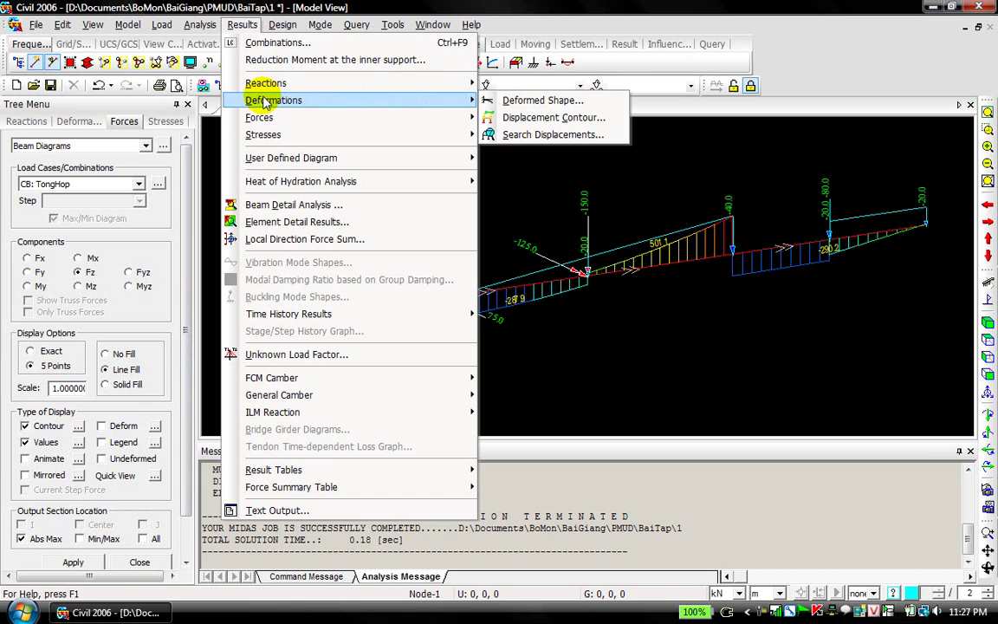
click(507, 101)
click(73, 471)
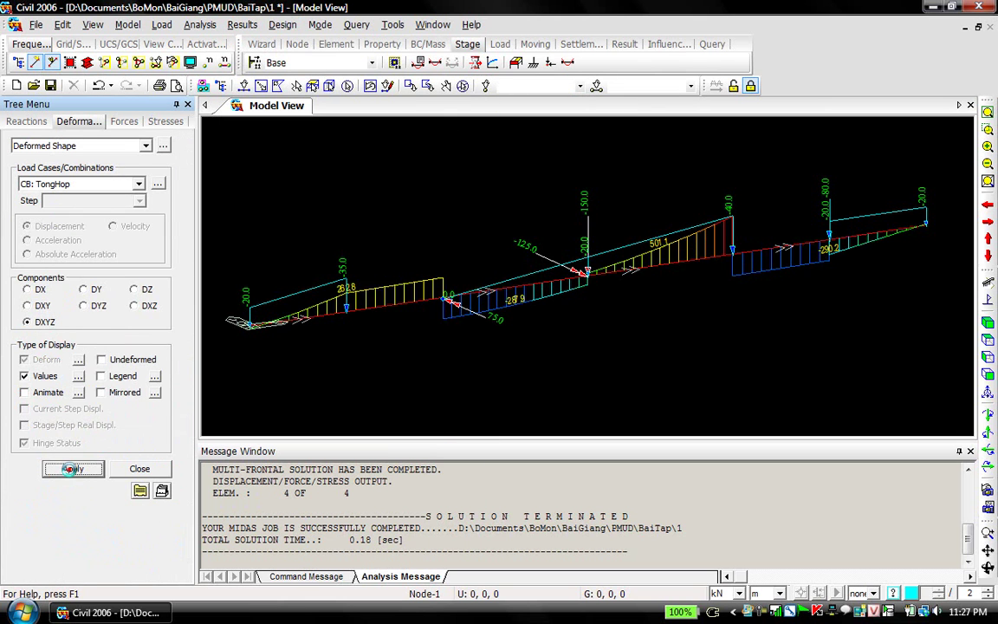